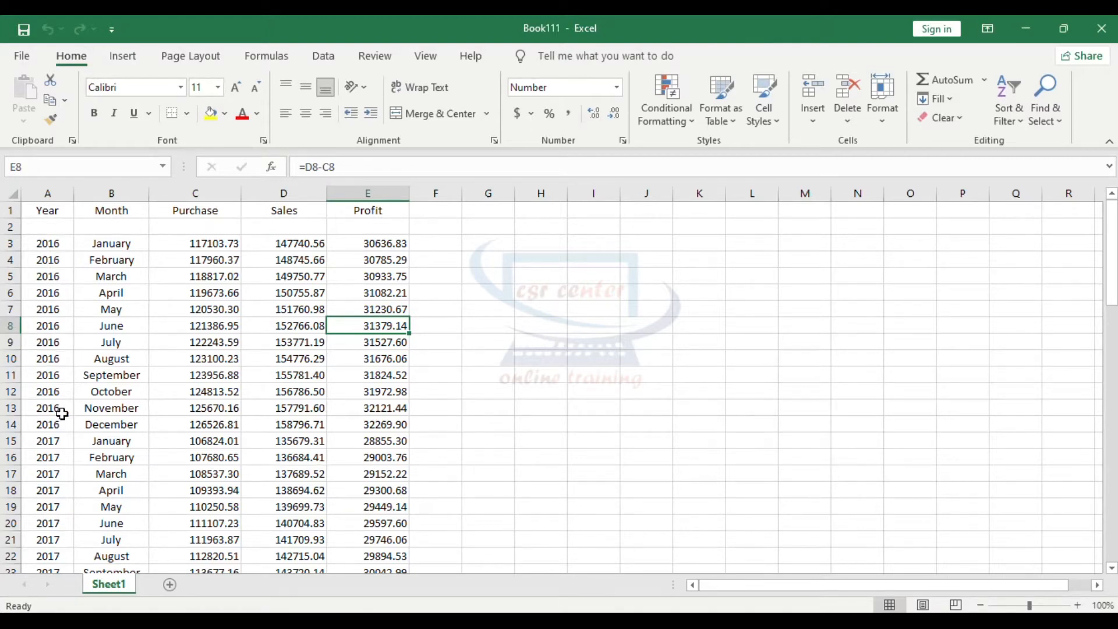
Step: Examine the 2016–2021 monthly records in Sheet1 and their Year, Month, Purchase, Sales and Profit columns
scroll(47, 351, down, 4)
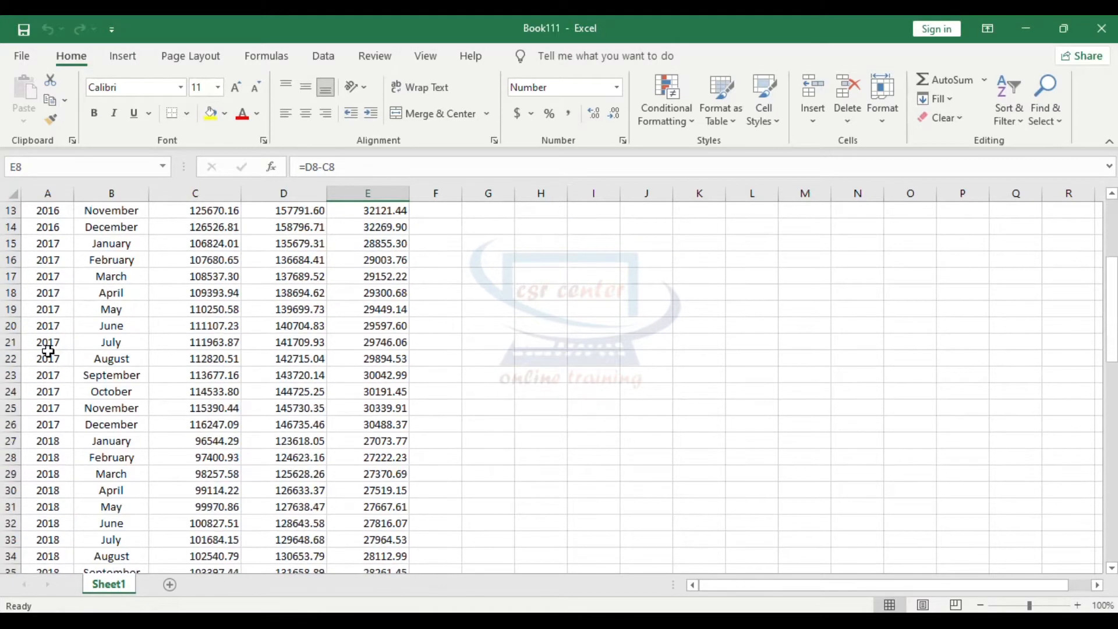
scroll(64, 418, down, 6)
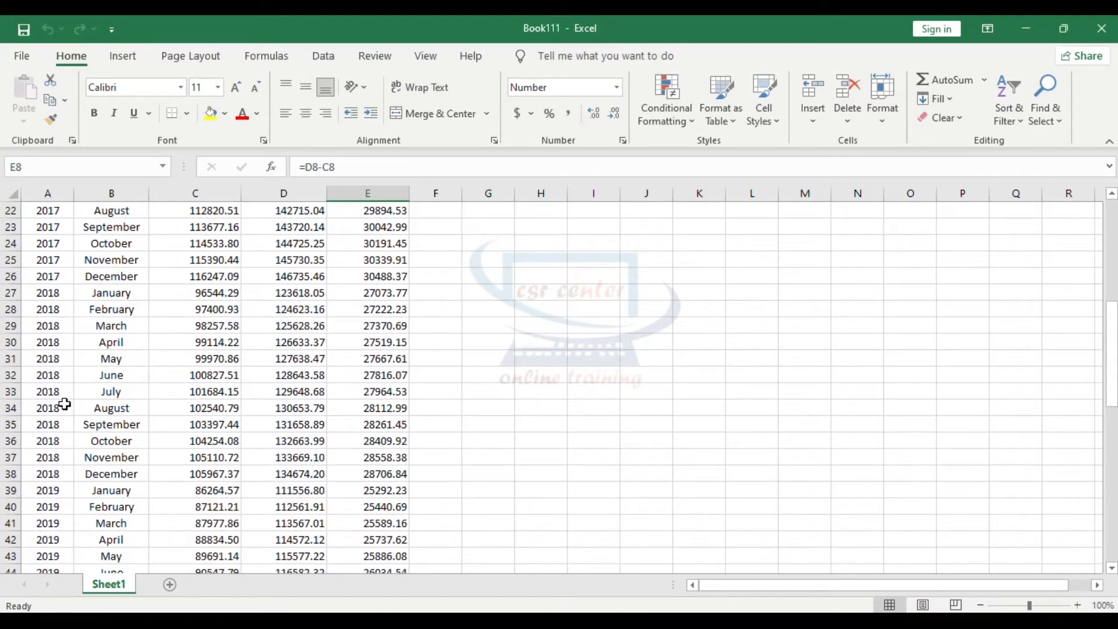
click(52, 417)
scroll(51, 417, down, 5)
click(50, 436)
scroll(50, 431, down, 4)
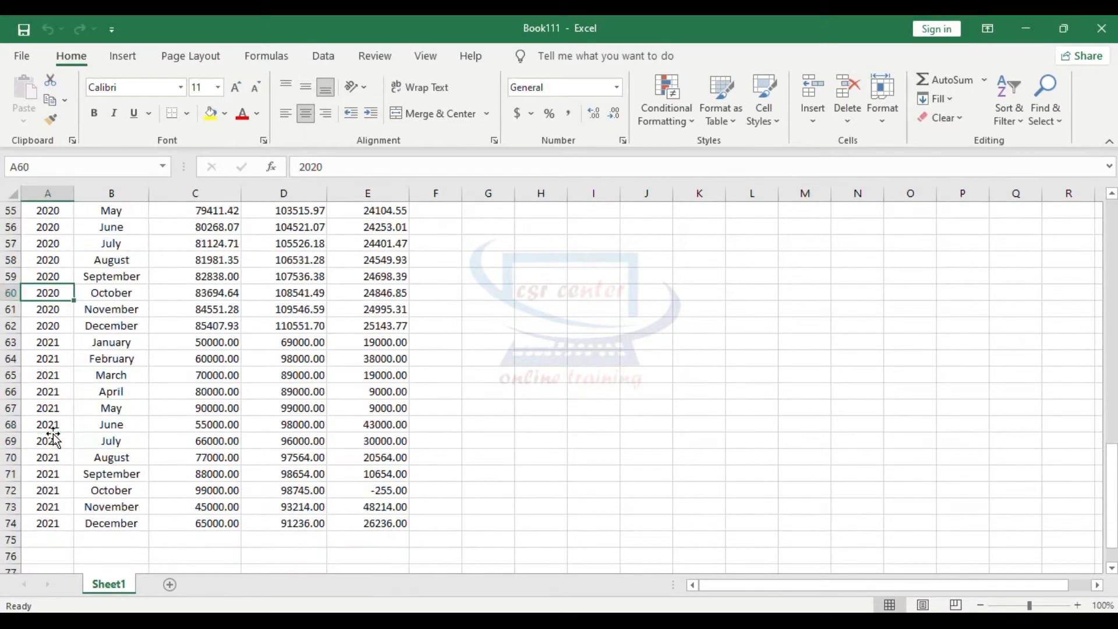
click(50, 441)
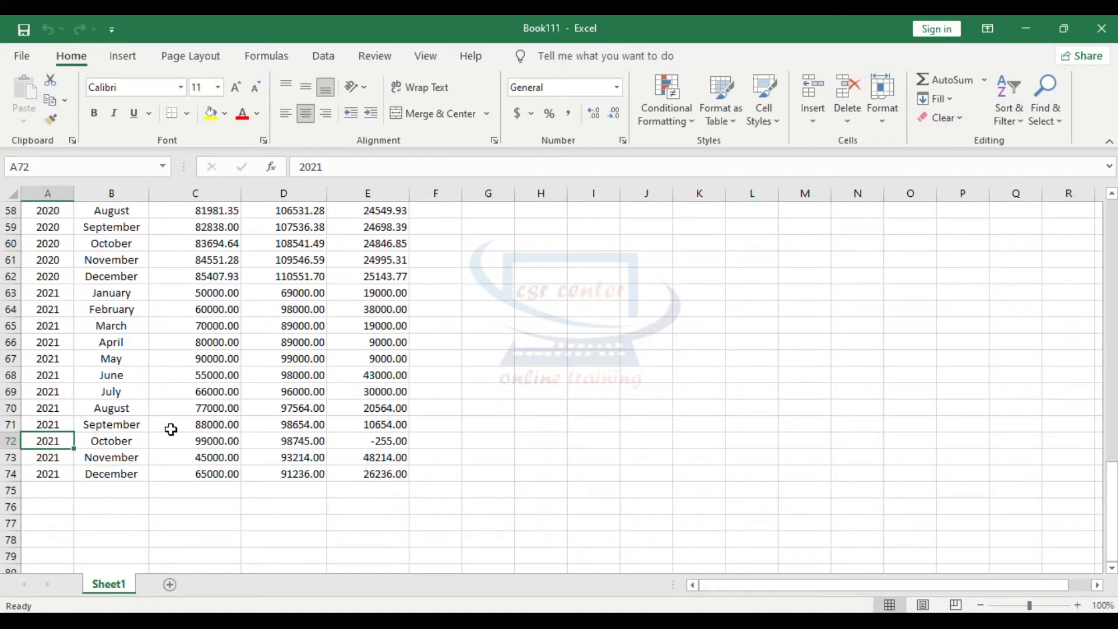
scroll(170, 429, up, 19)
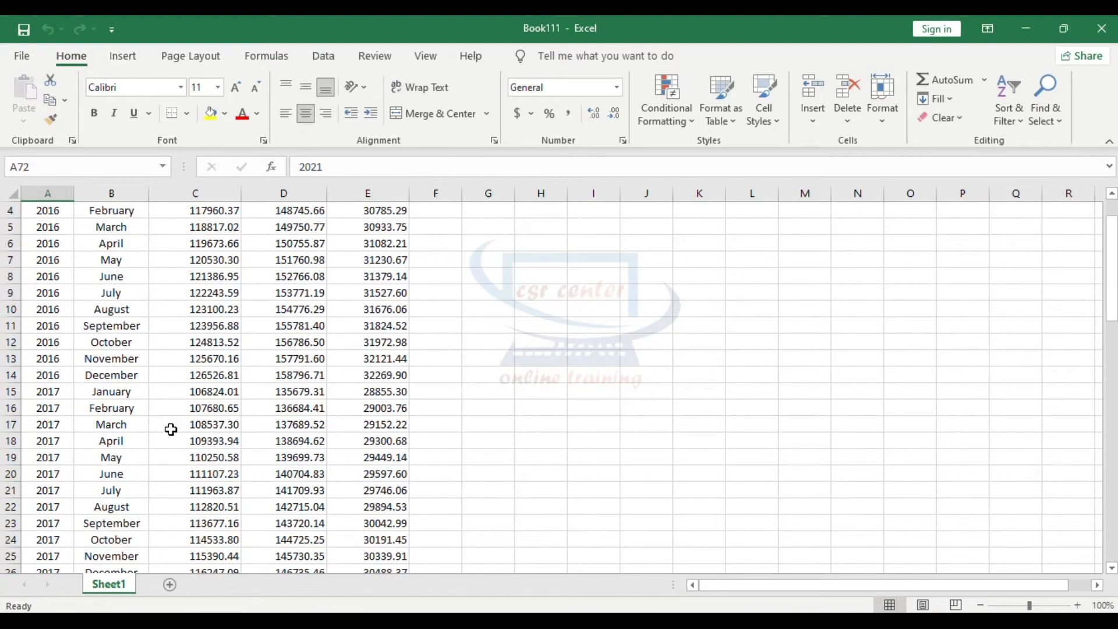
click(110, 245)
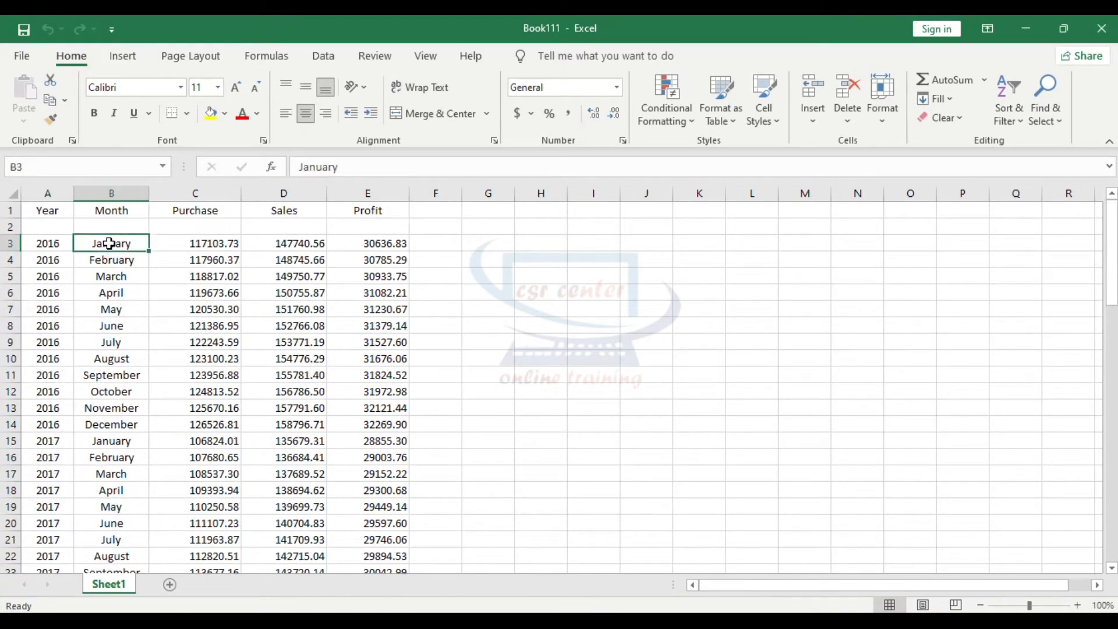
click(231, 247)
click(295, 250)
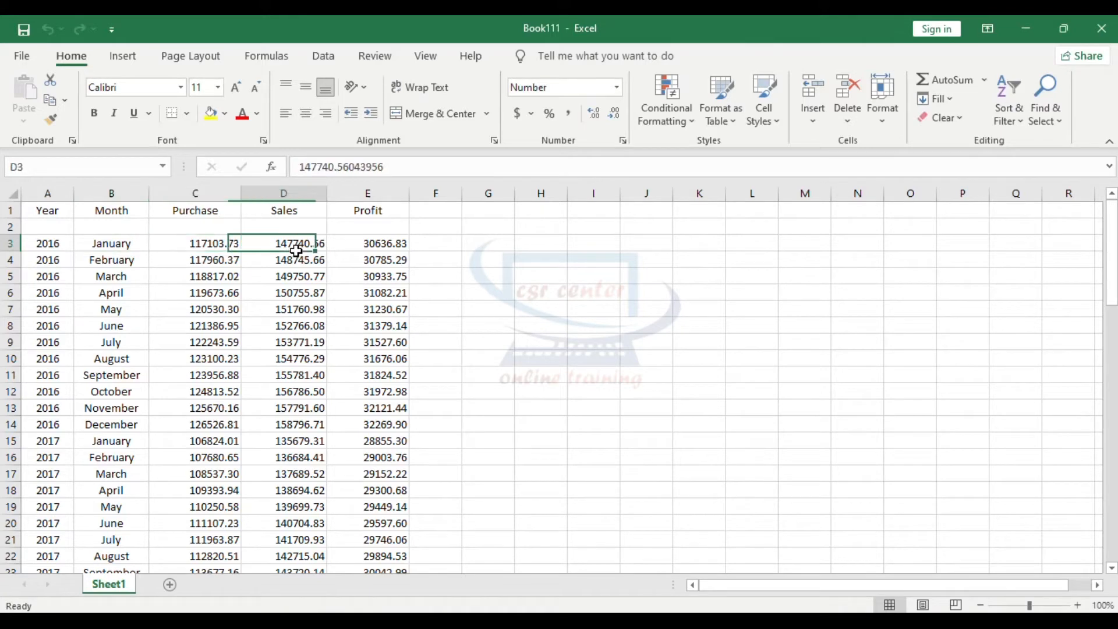
click(406, 257)
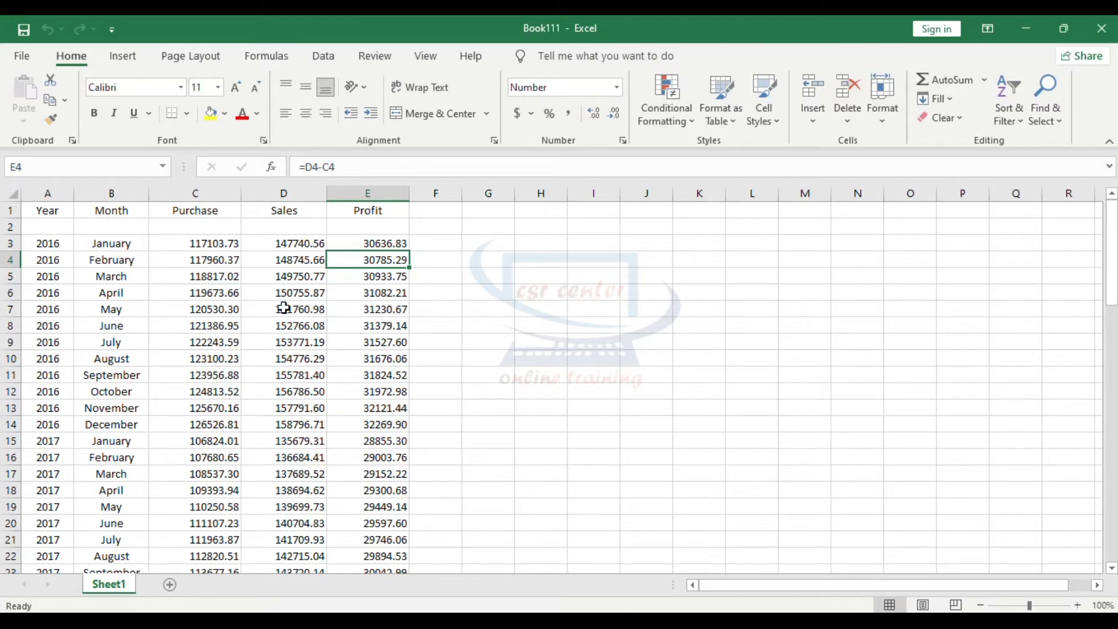
click(41, 211)
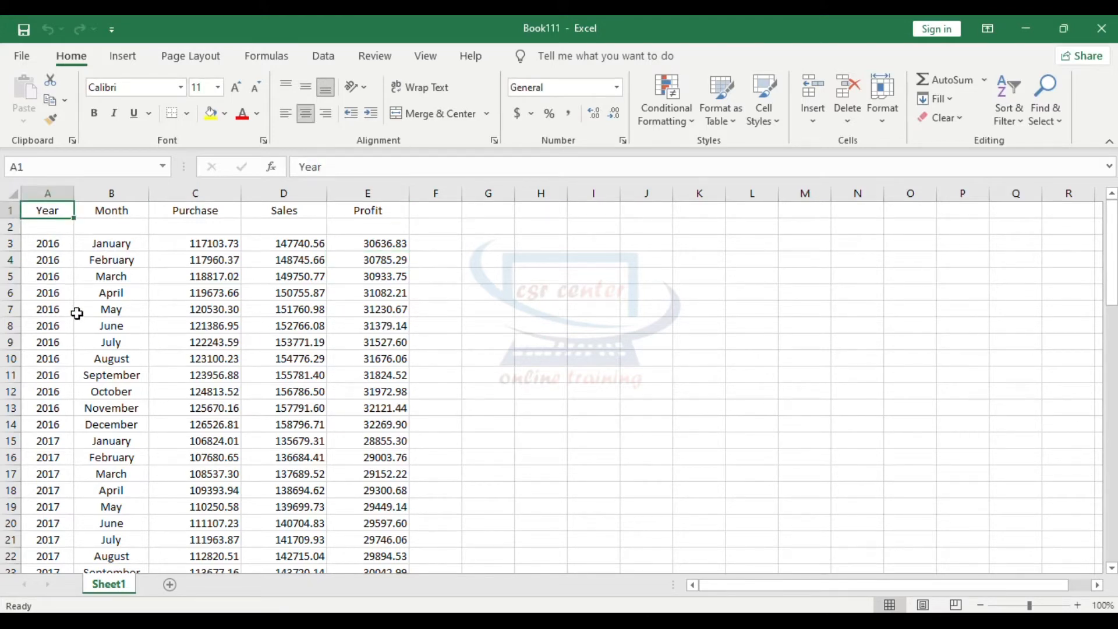
Step: Start a PivotTable from the monthly data and set its source range to Sheet1!$A$1:$E$74, including the header row
click(131, 293)
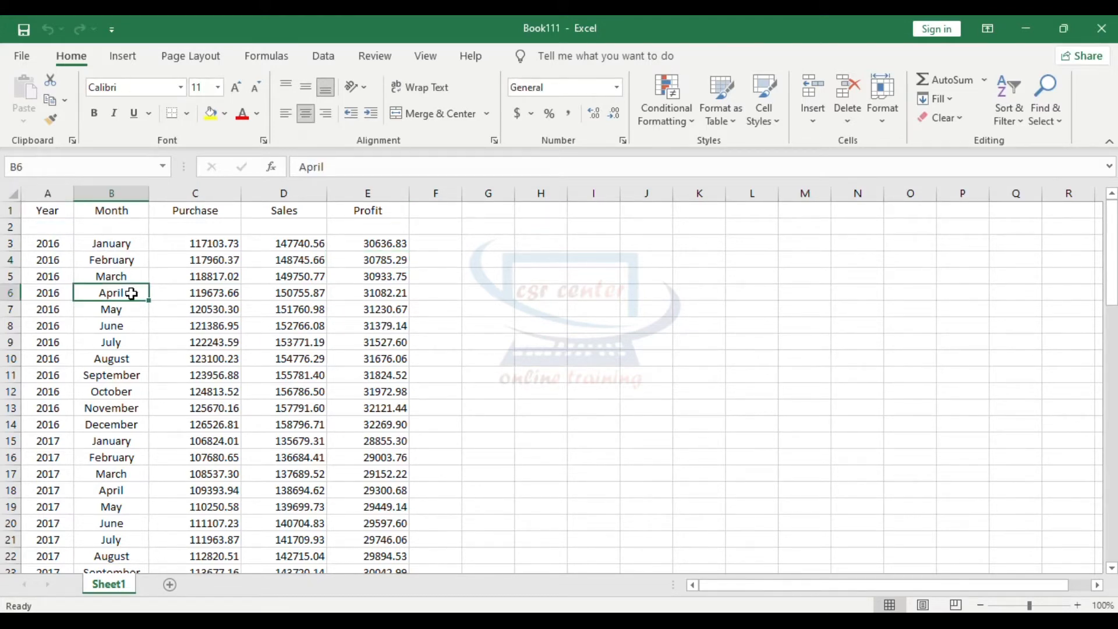
click(126, 58)
click(26, 88)
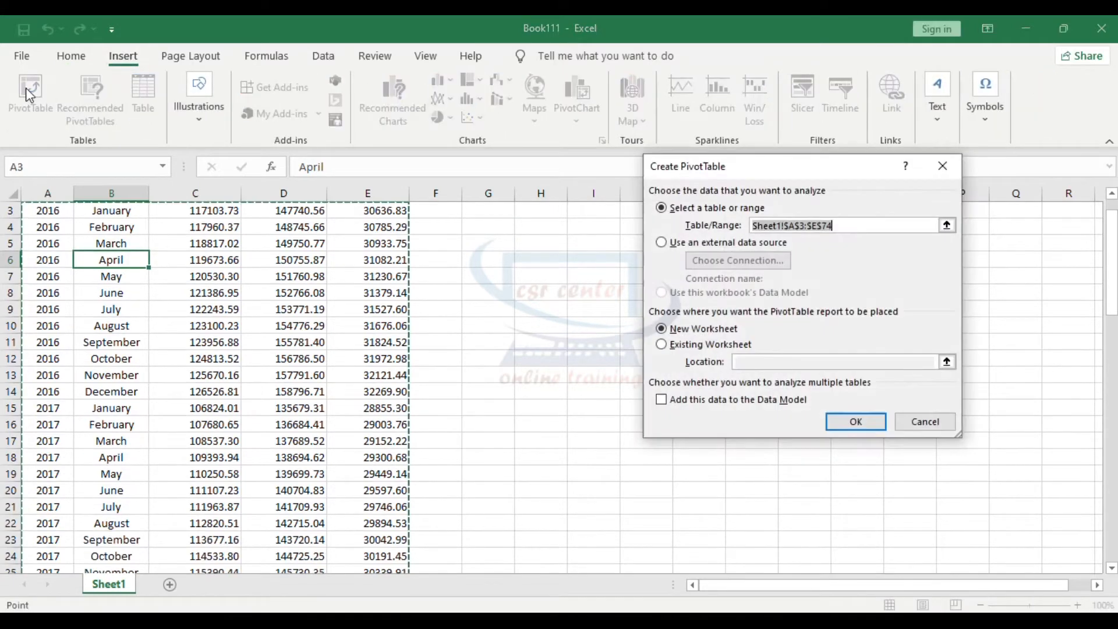
scroll(142, 324, up, 1)
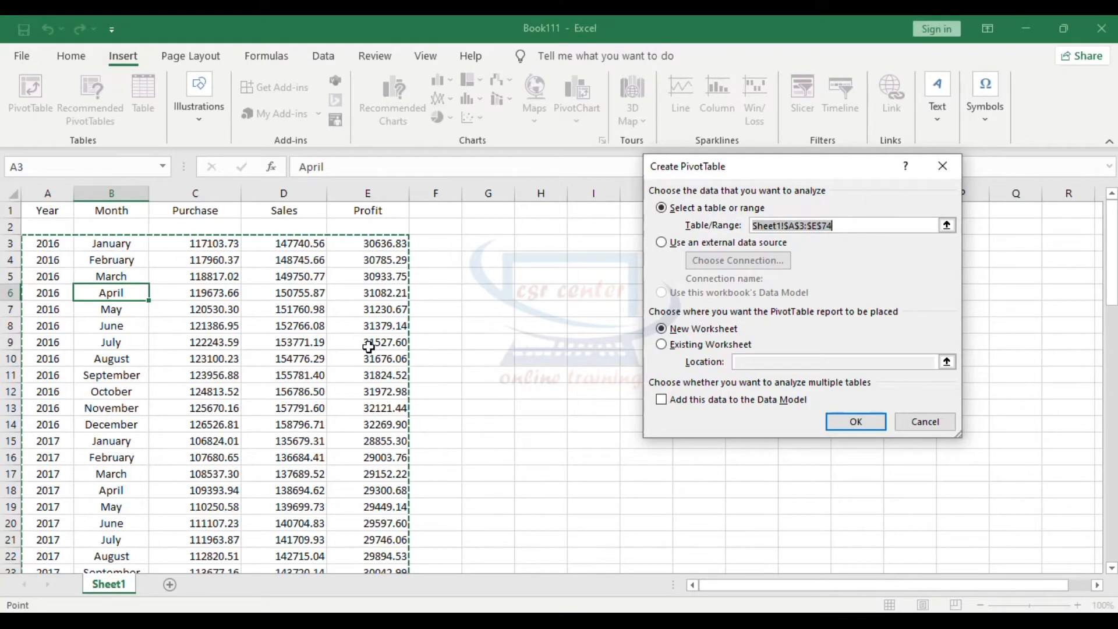
scroll(369, 347, down, 3)
scroll(368, 347, down, 2)
scroll(325, 441, down, 9)
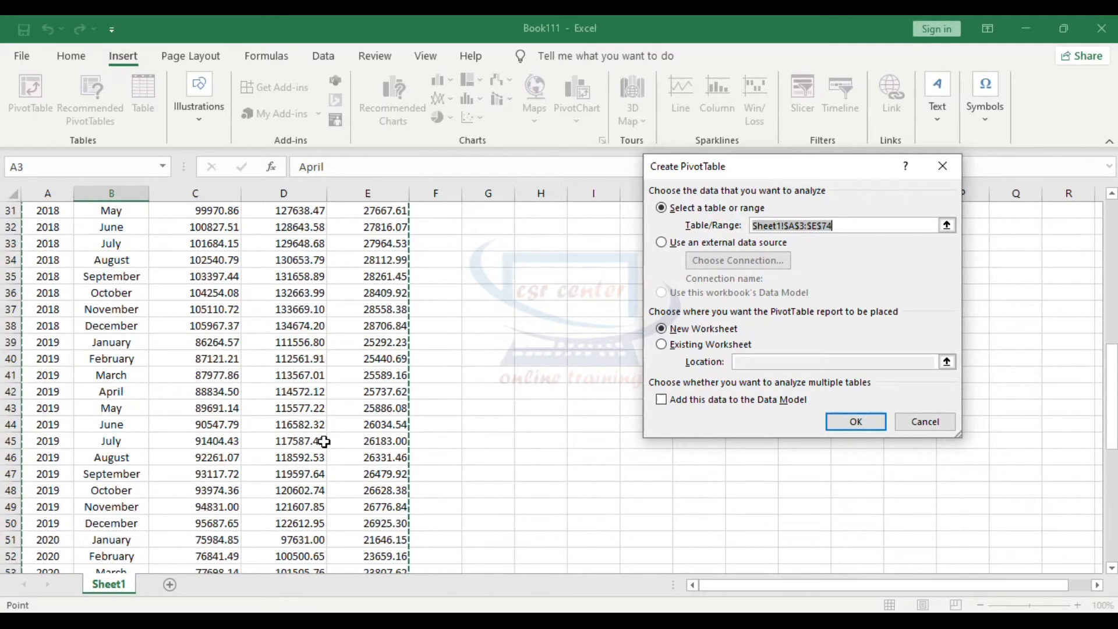
scroll(324, 442, down, 8)
scroll(300, 392, up, 10)
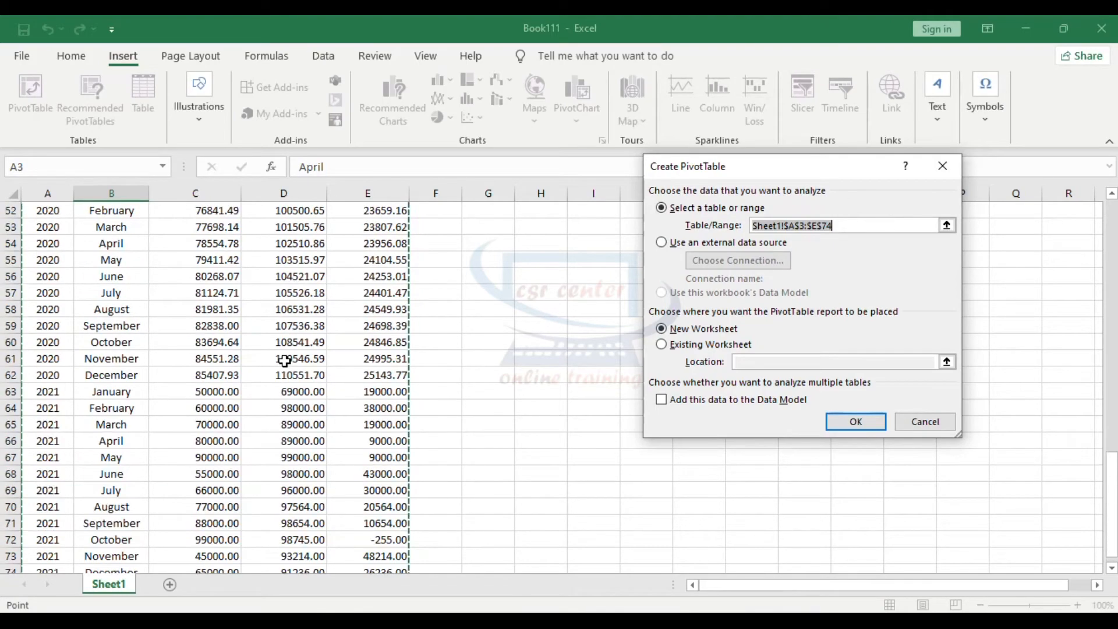
scroll(284, 361, up, 12)
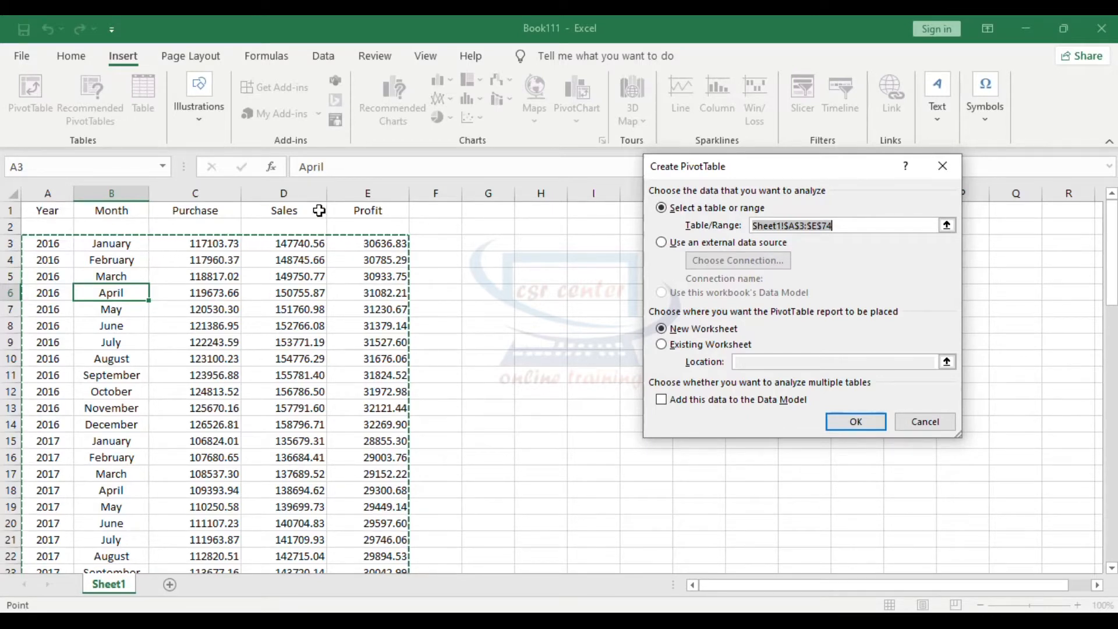
drag(41, 209, 369, 527)
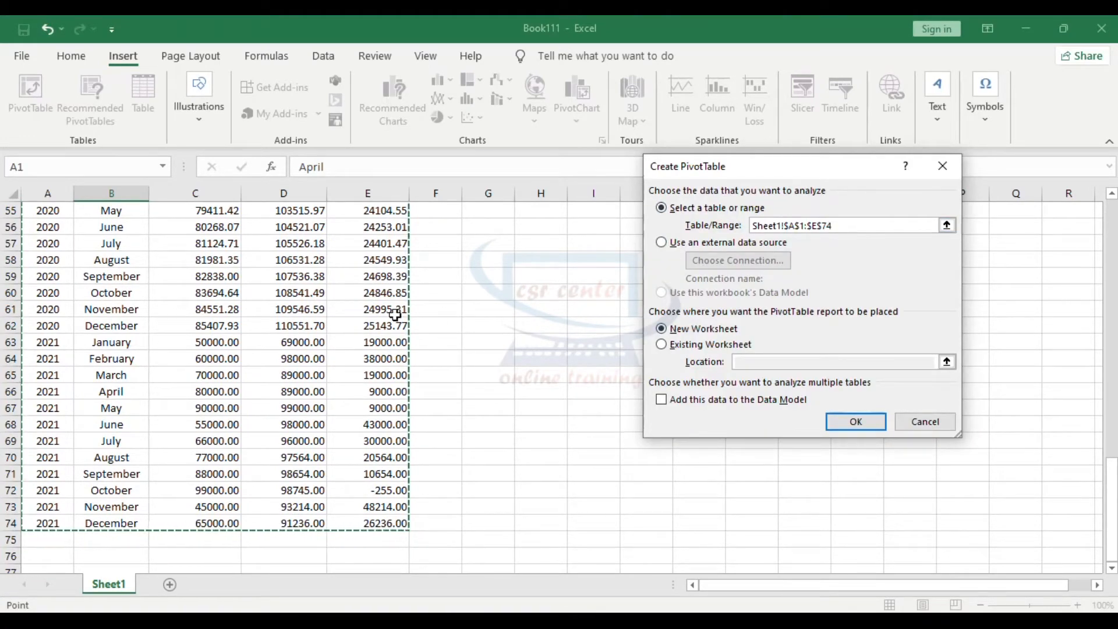
scroll(395, 315, up, 18)
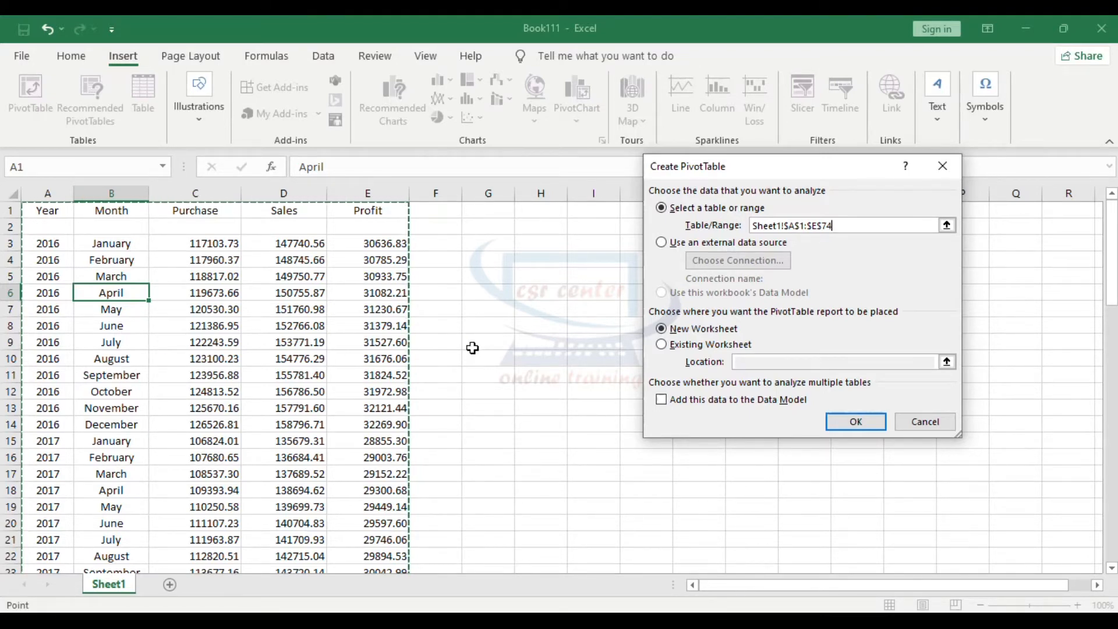
Step: Place the PivotTable on the existing worksheet at Sheet1!$G$8 and create it
click(662, 346)
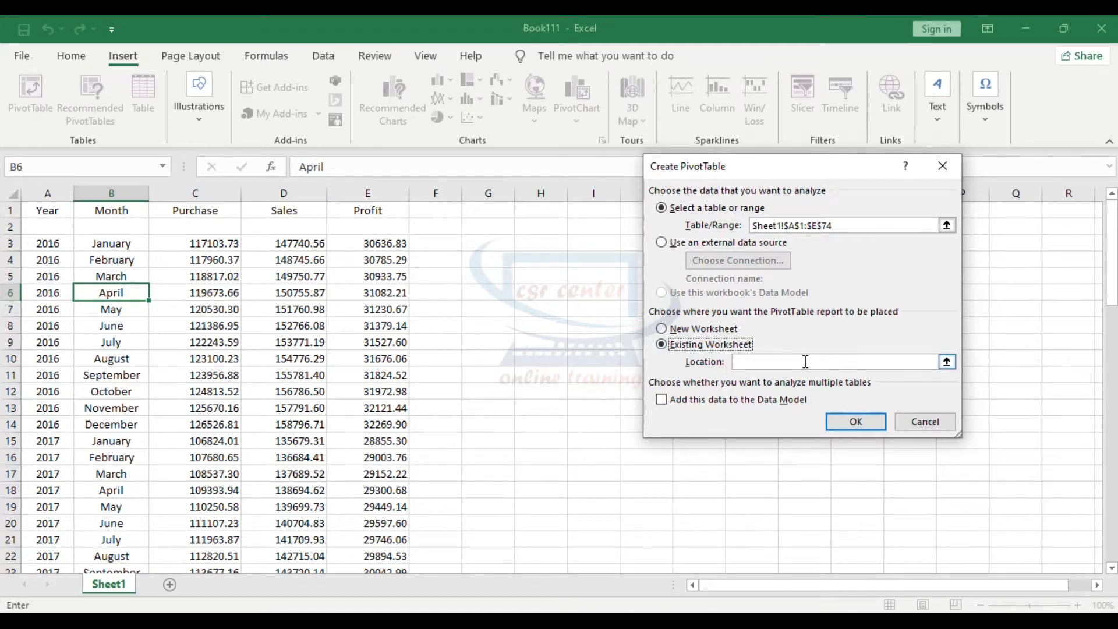
click(947, 363)
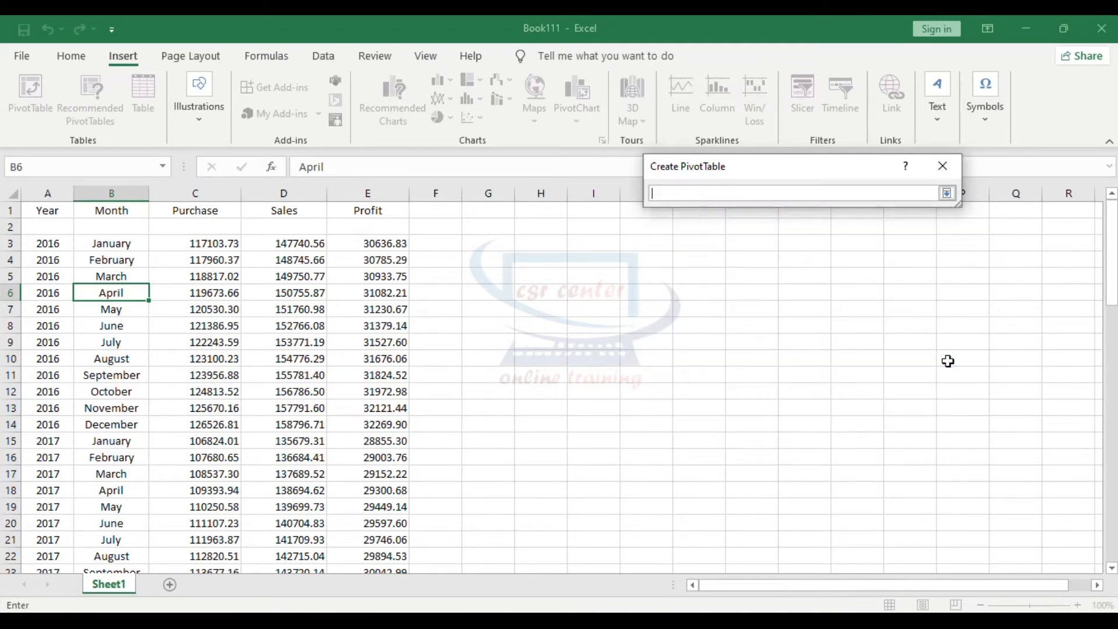
click(484, 321)
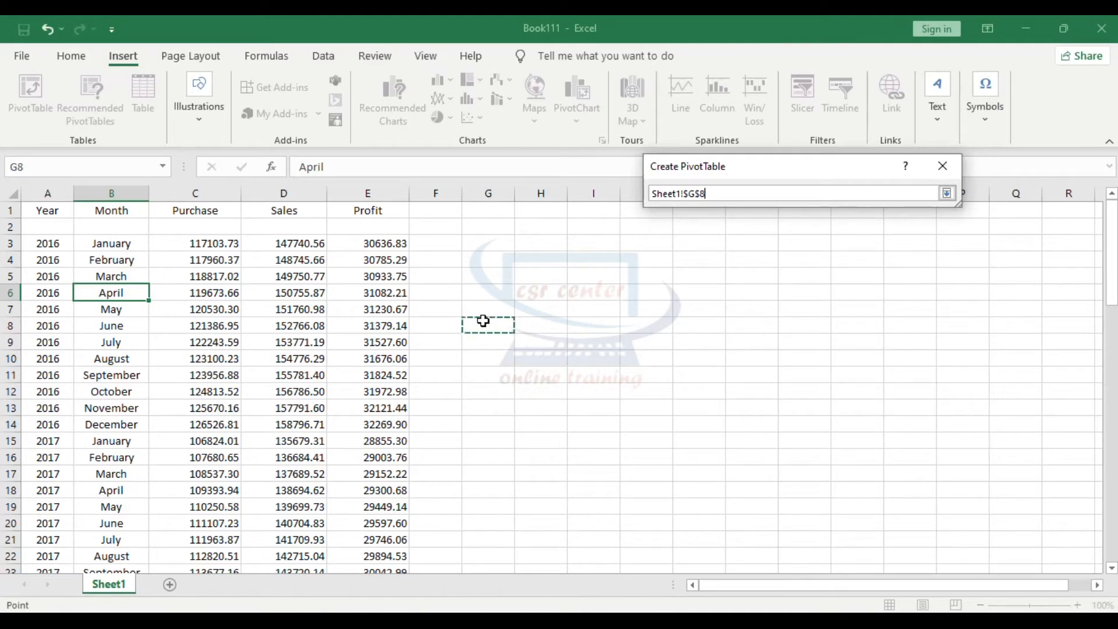
click(947, 194)
click(853, 419)
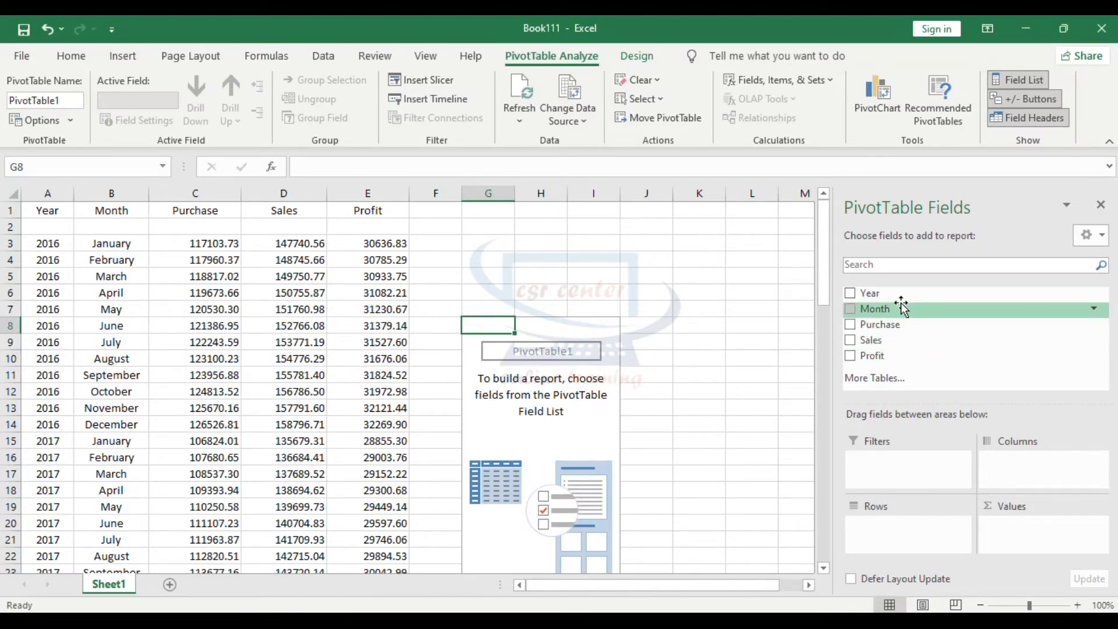
Step: Set Year as the PivotTable's row field and add Profit as a summed value
click(854, 292)
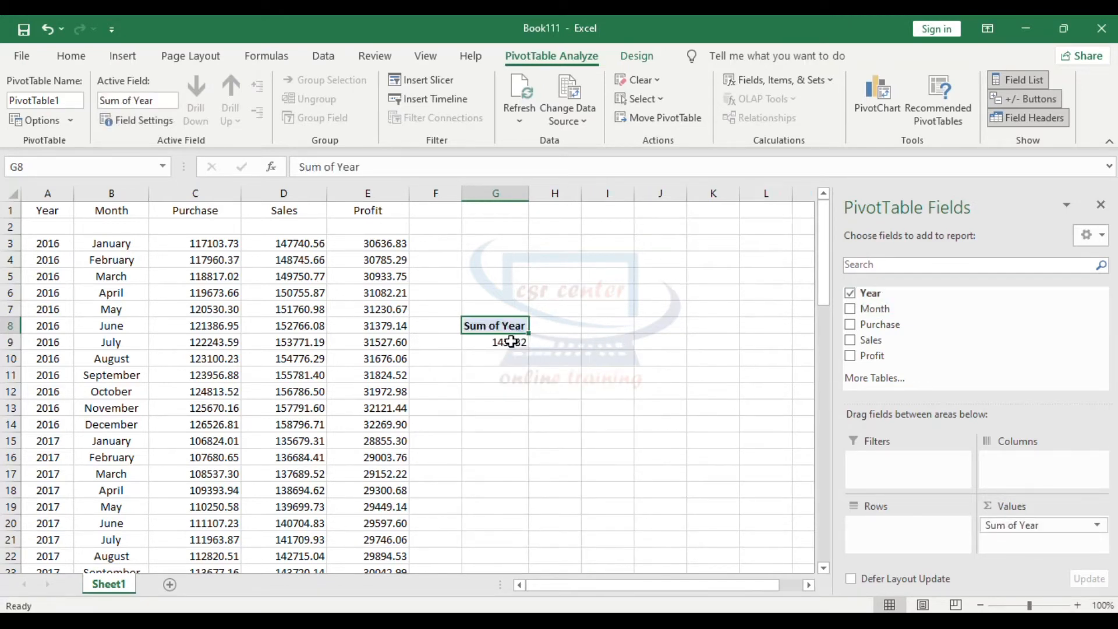
mouse_move(511, 341)
drag(1035, 532, 891, 528)
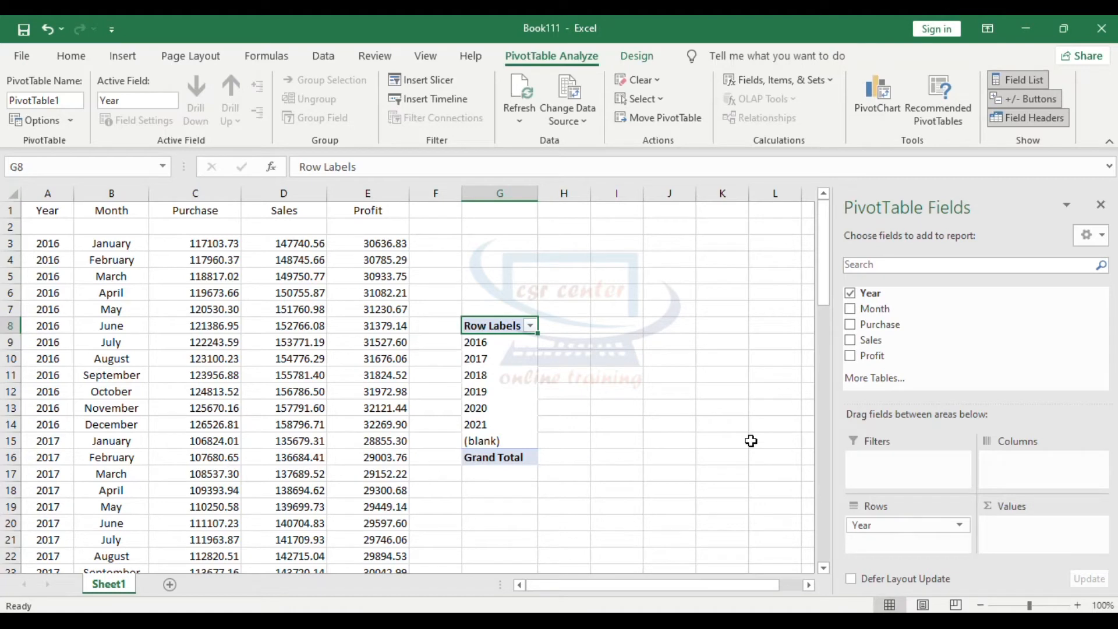
click(851, 356)
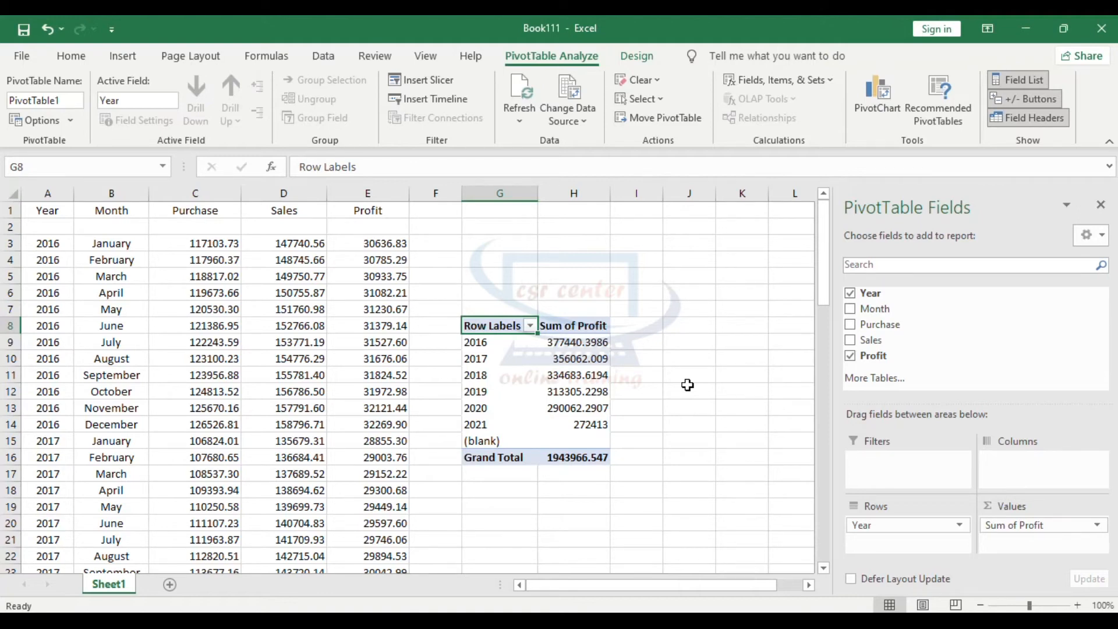
Step: Format the PivotTable's yearly profit sums for 2016 to 2021, cells H9:H14, to two decimal places
click(590, 342)
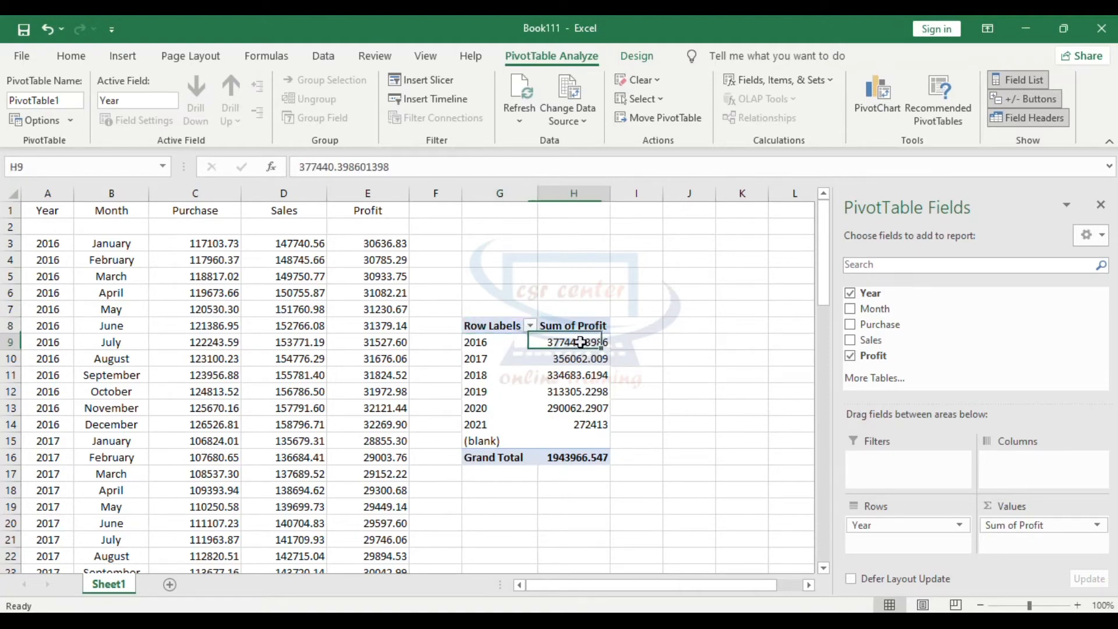
key(shift+Down)
key(shift+Down)
key(shift+Down)
key(shift+Down)
key(shift+Down)
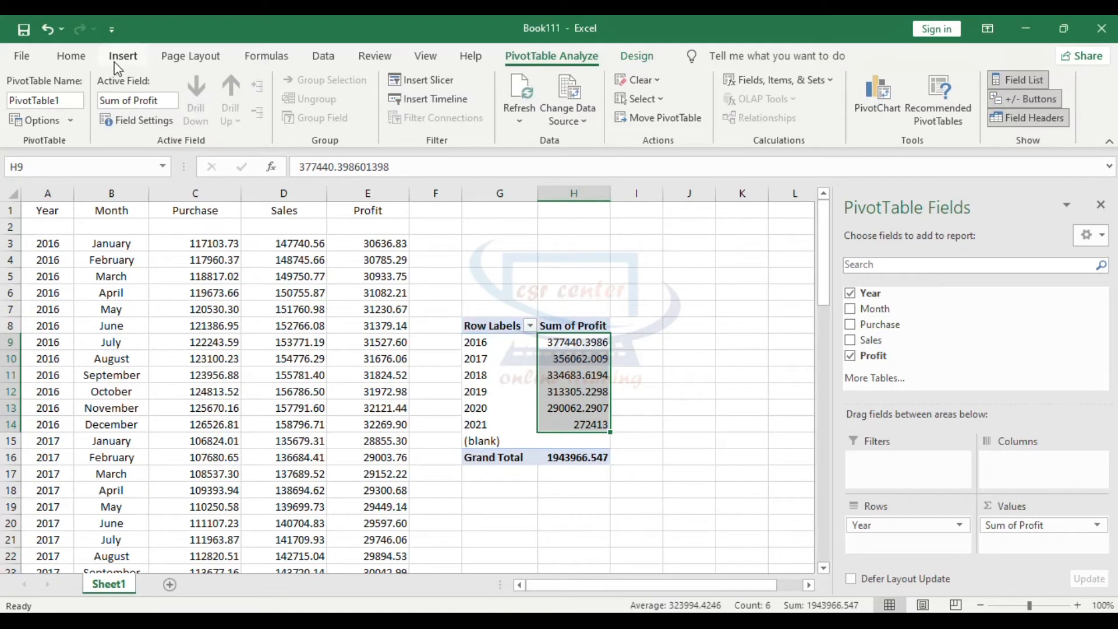
click(71, 55)
click(607, 114)
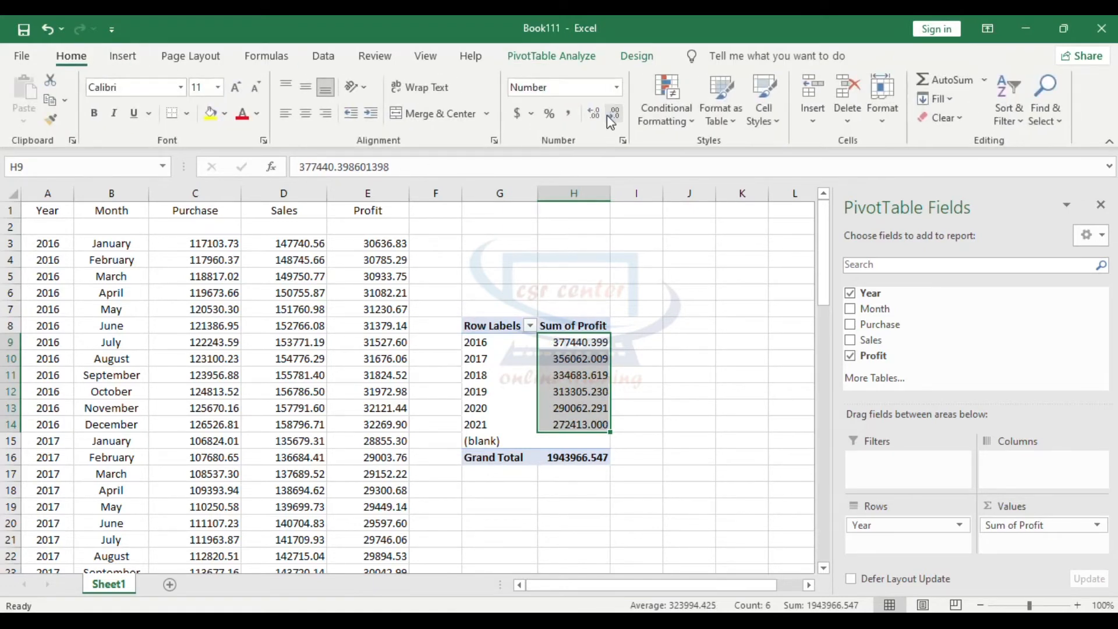
click(607, 114)
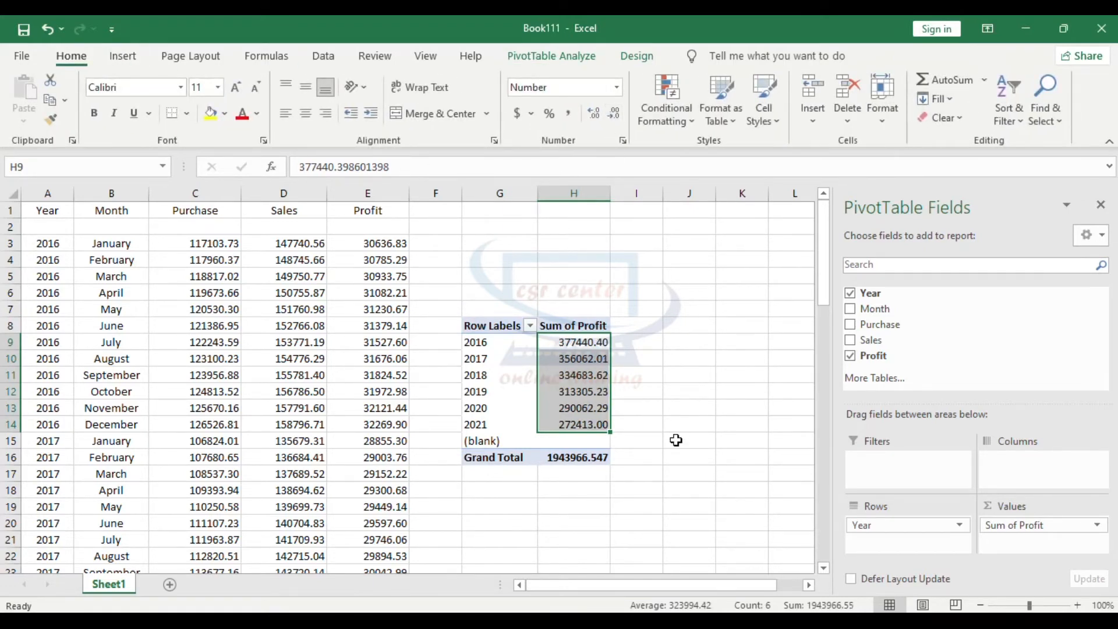
click(581, 476)
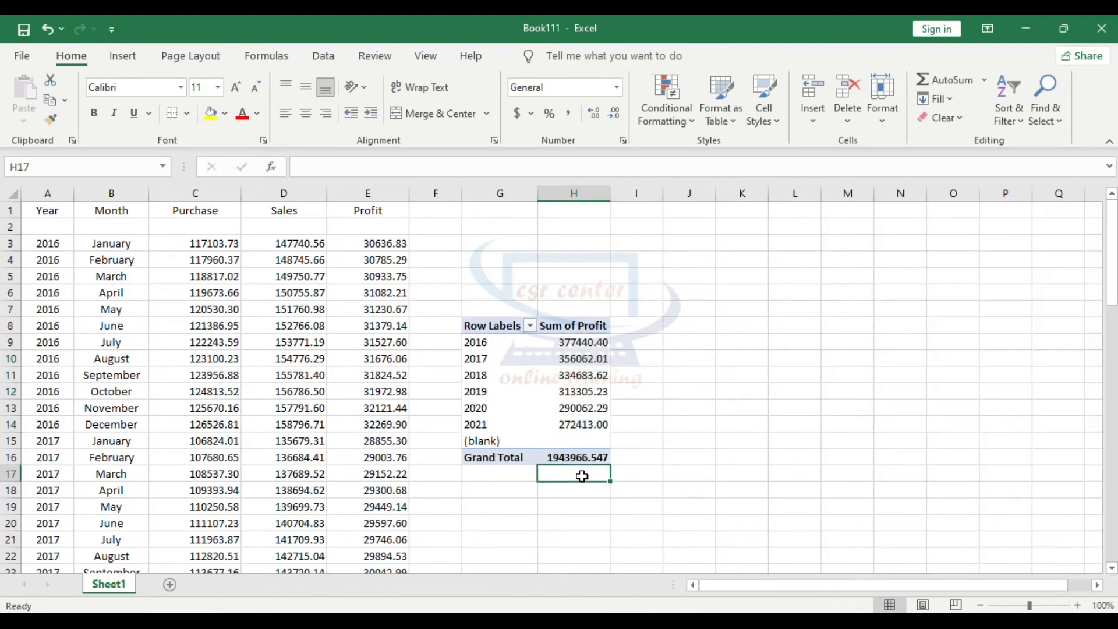
Step: Add Month to the PivotTable's rows beneath Year to break each year's profit down by month
click(574, 376)
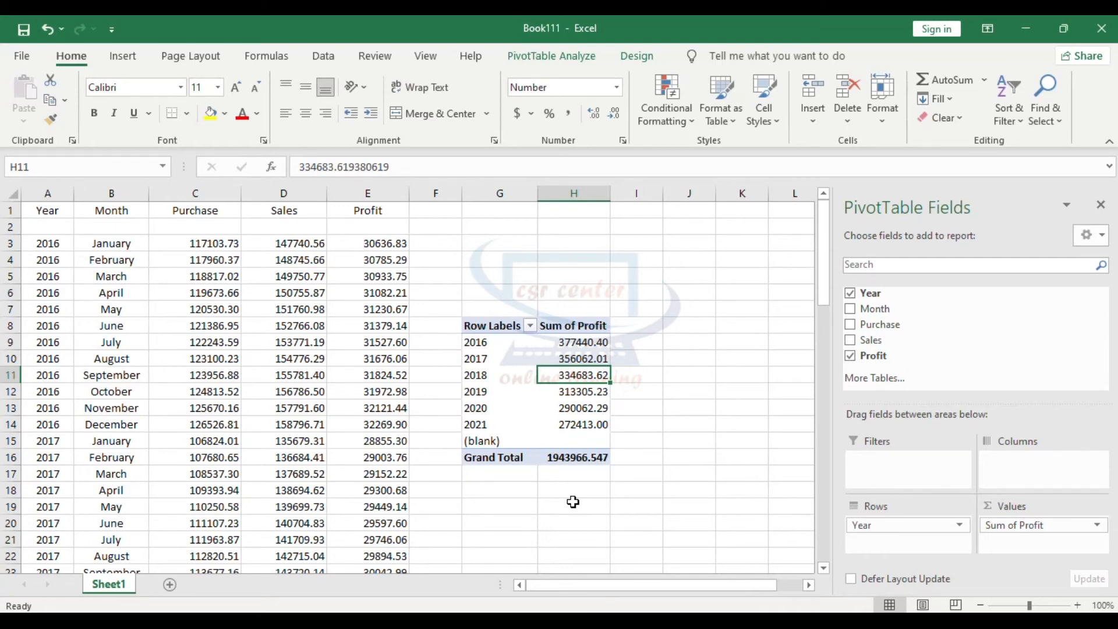
click(849, 309)
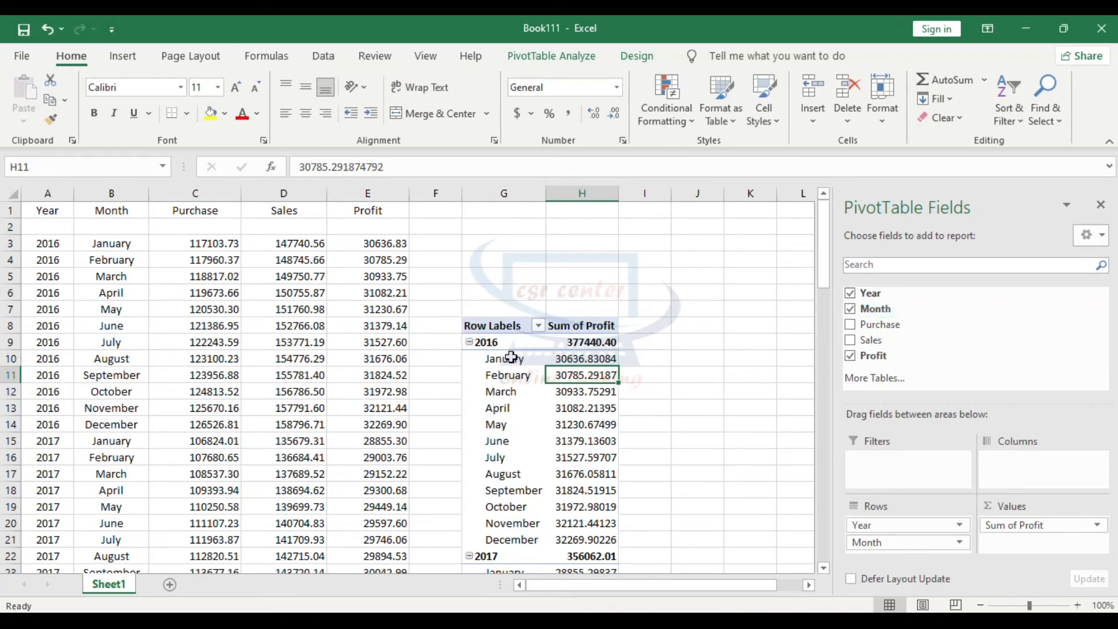
mouse_move(597, 359)
Step: Format all Sum of Profit values from H9 through the grand total in H89 to two decimal places
scroll(593, 506, down, 3)
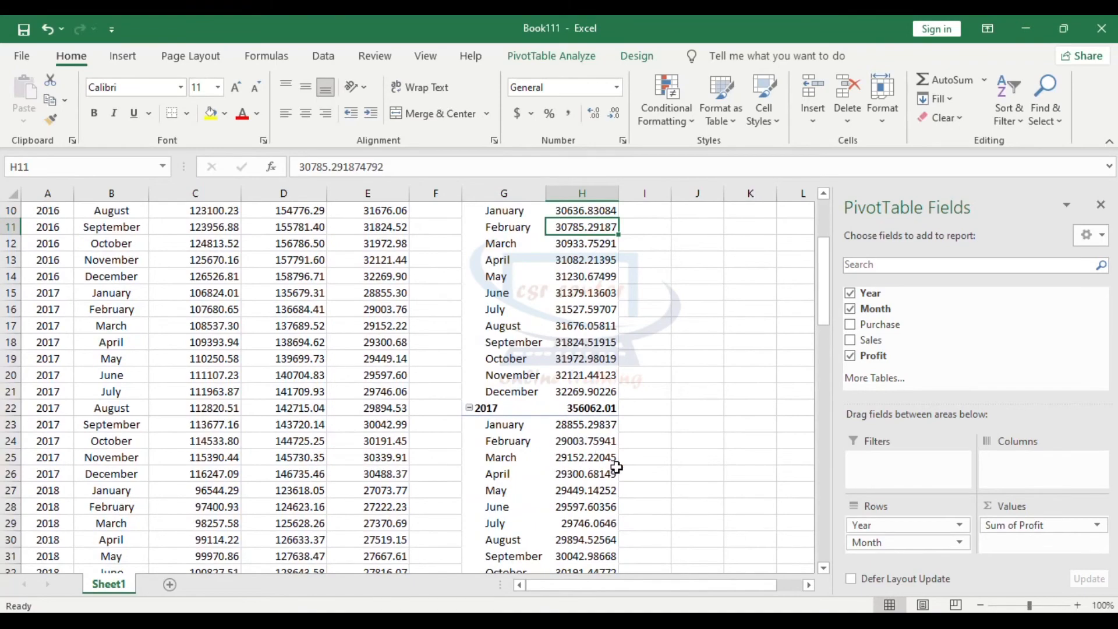
scroll(616, 467, up, 2)
drag(587, 293, 615, 548)
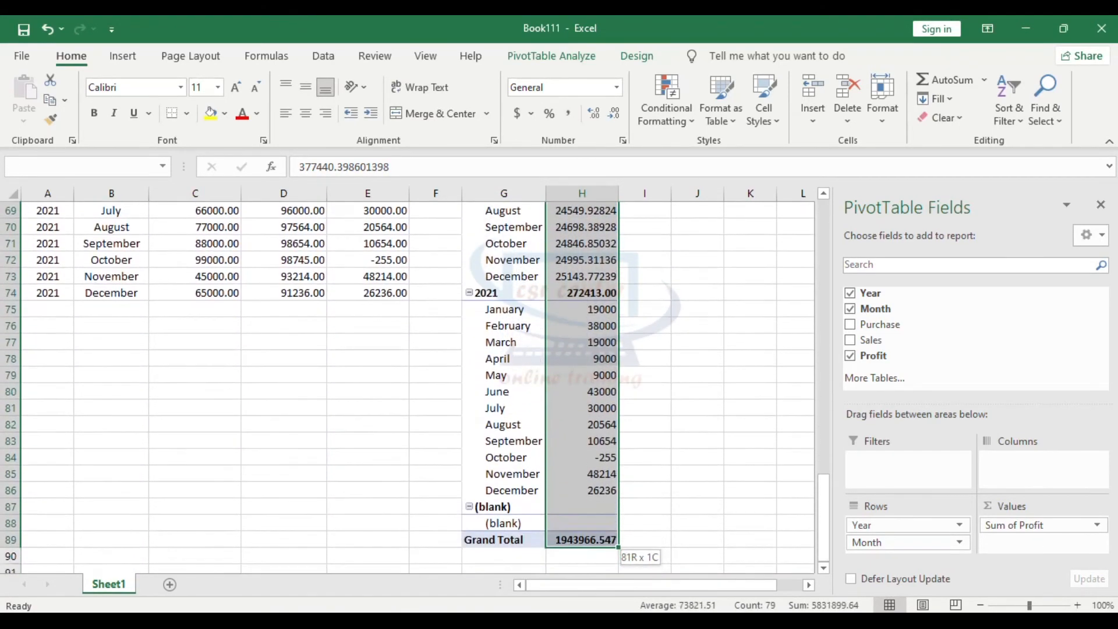
click(615, 114)
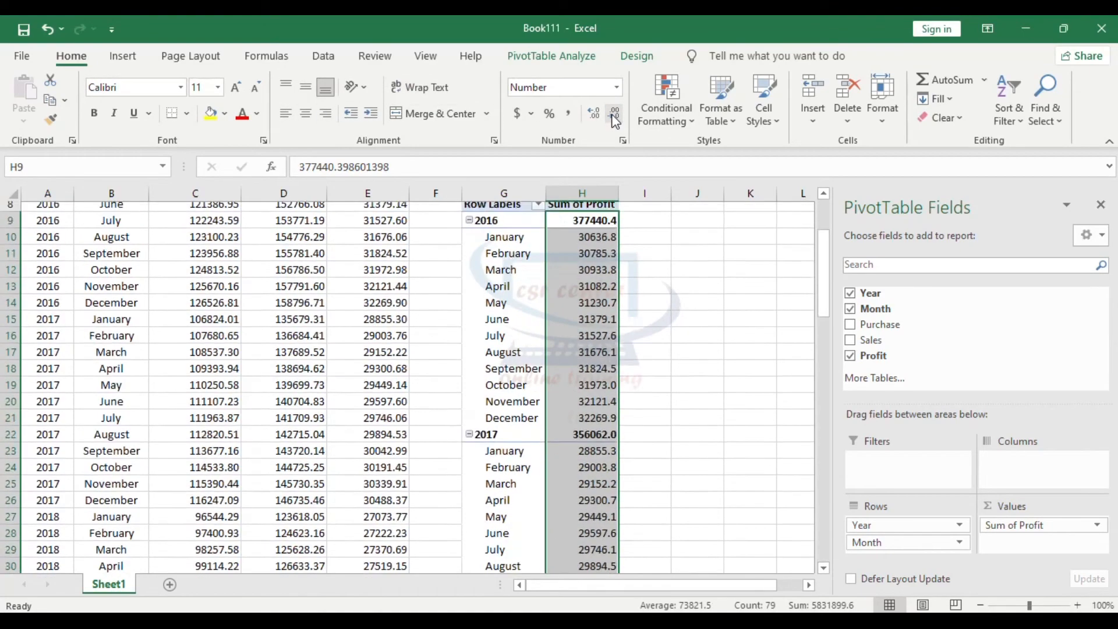
click(594, 113)
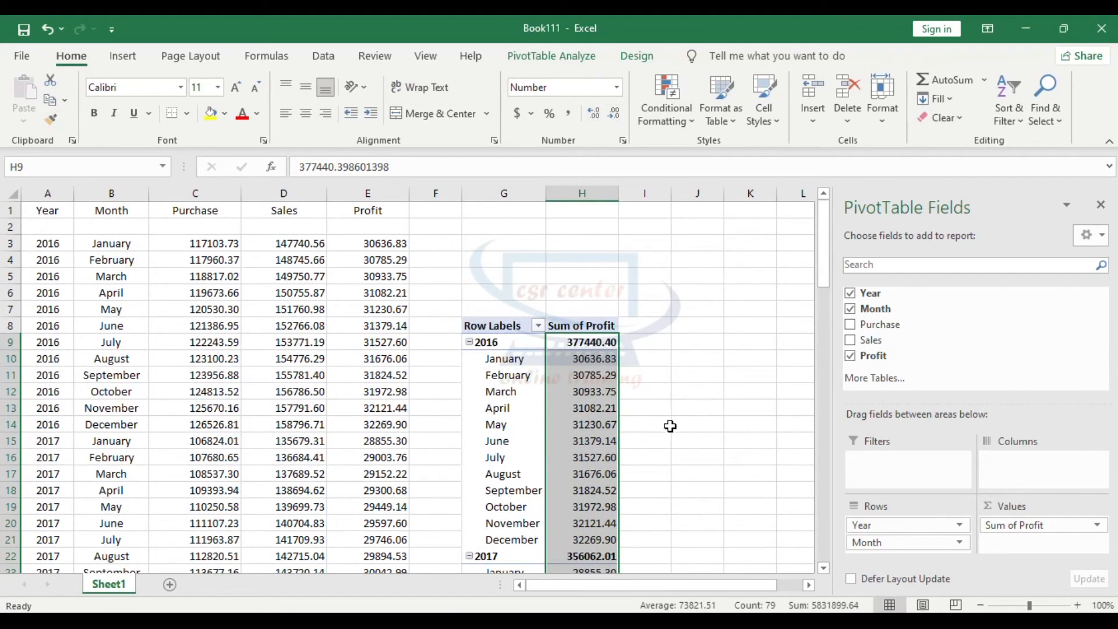
Step: Review the PivotTable's monthly profit breakdown, and remove Profit and Month so only Year remains as the row field
click(668, 424)
scroll(581, 381, down, 1)
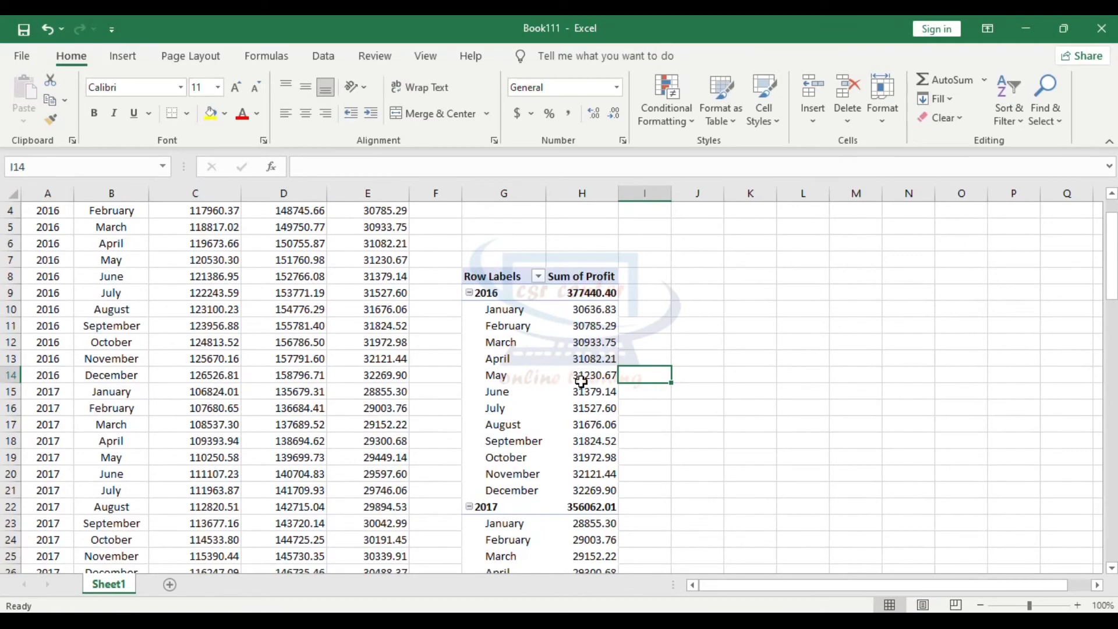
click(495, 375)
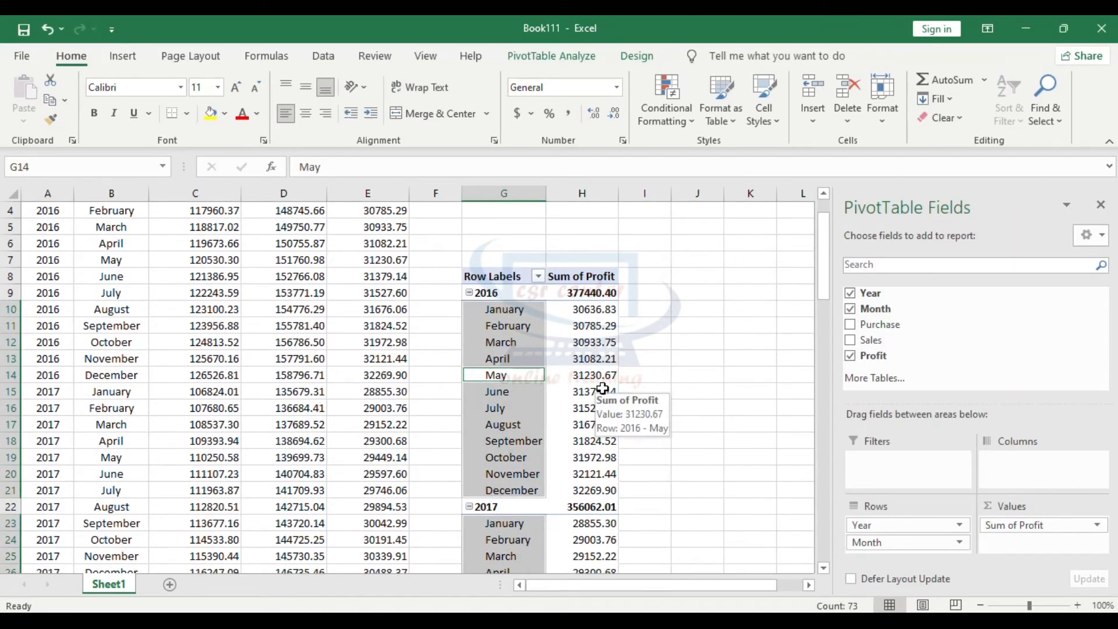
scroll(603, 388, down, 6)
scroll(603, 388, down, 8)
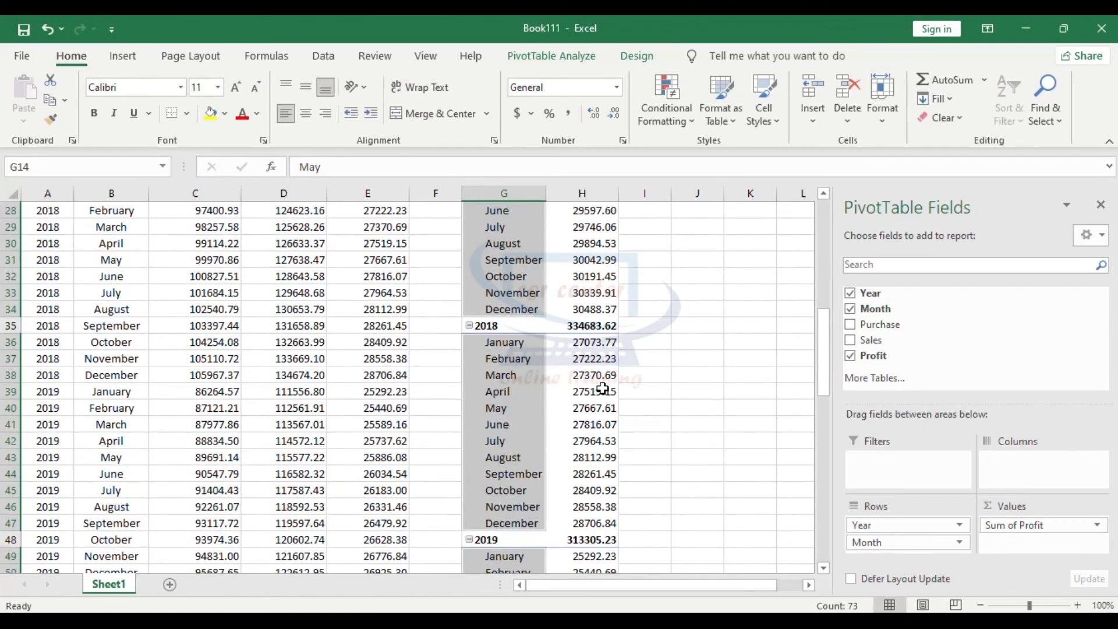
scroll(603, 388, up, 7)
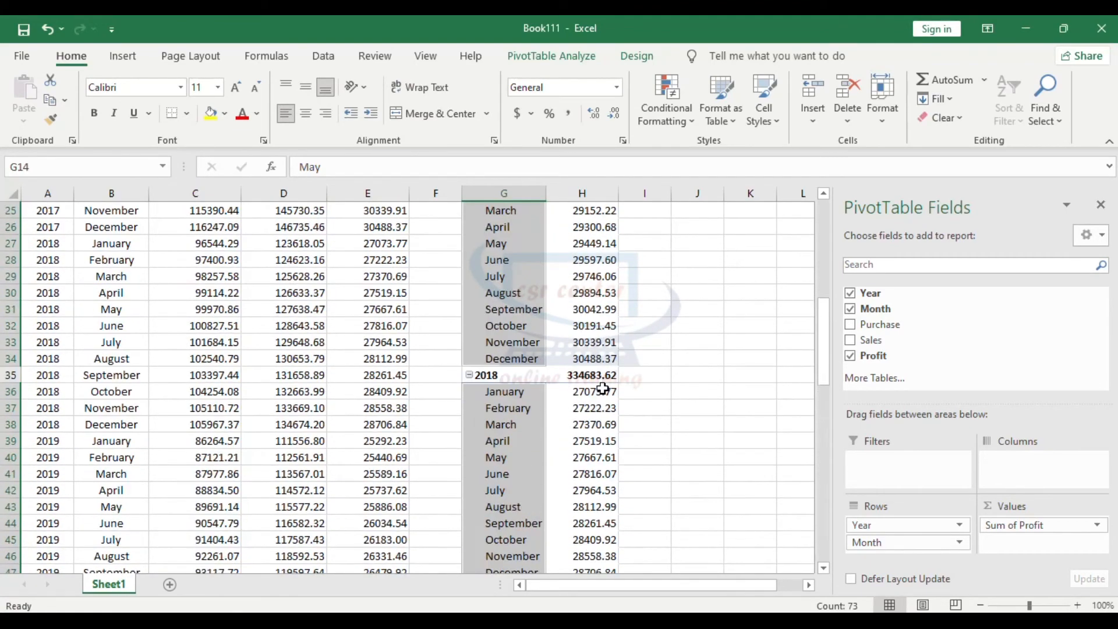
click(851, 357)
scroll(533, 385, up, 2)
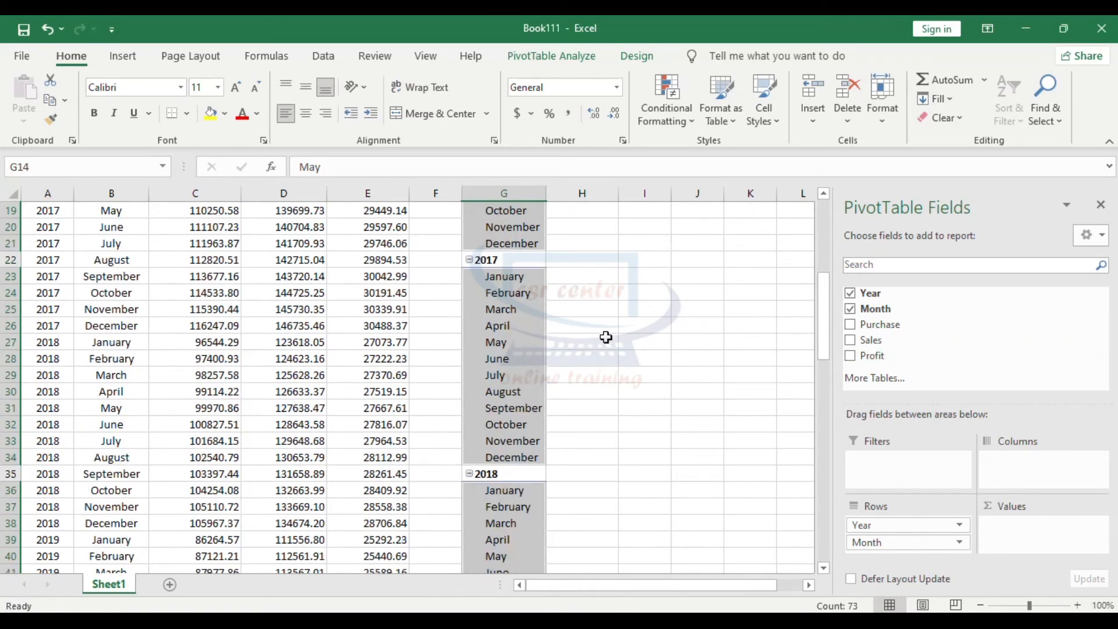
click(851, 309)
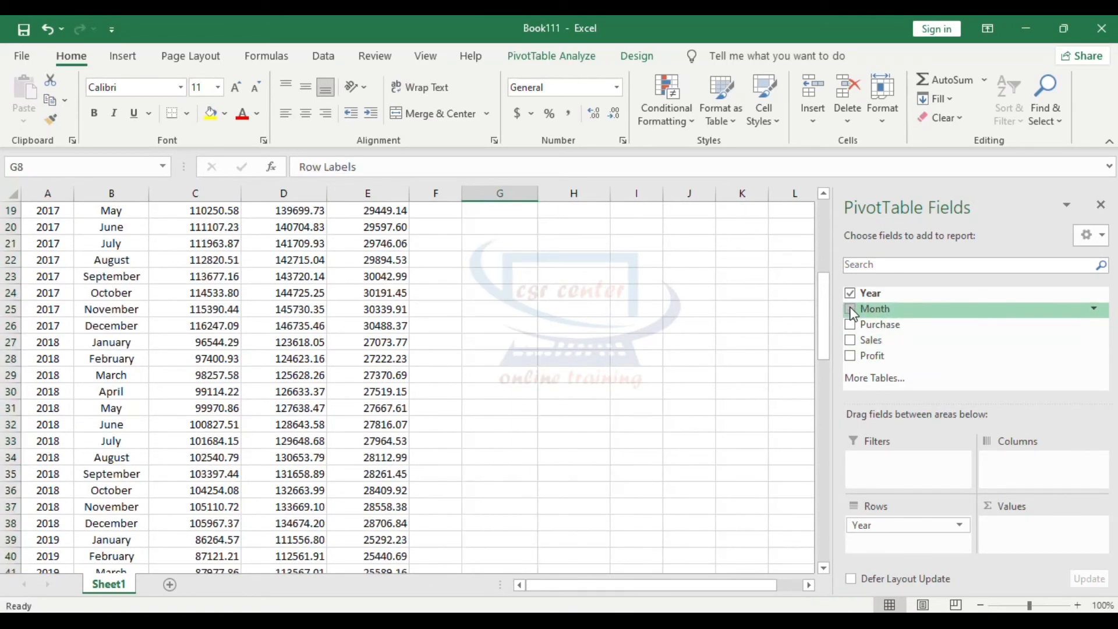
scroll(550, 437, up, 5)
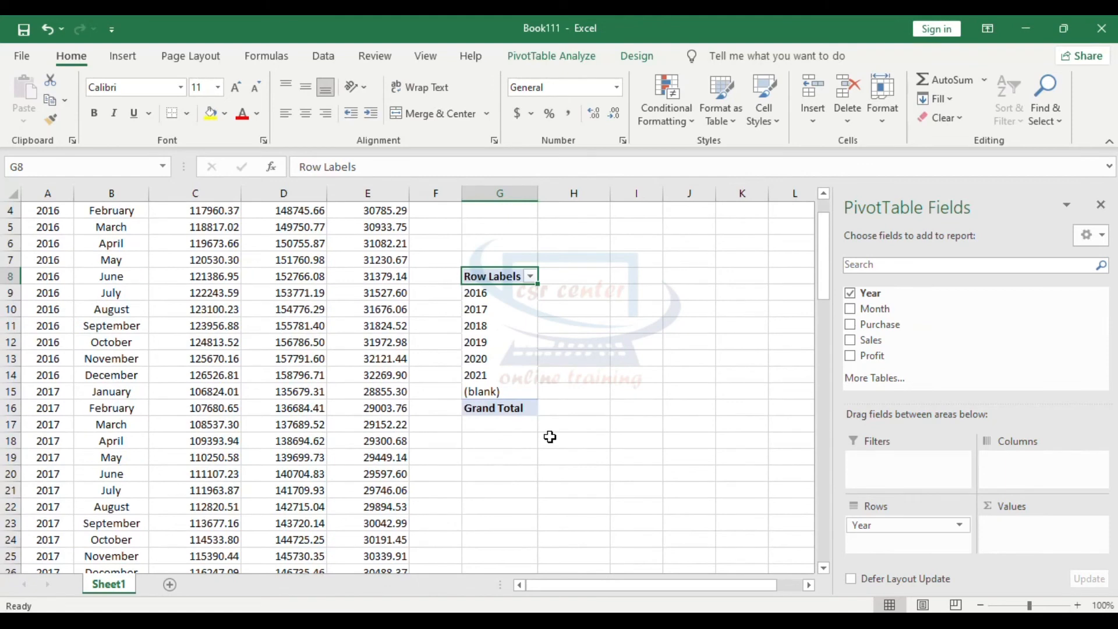
Step: Sum Purchase by year in the PivotTable, and replace it with the sum of Sales
click(851, 325)
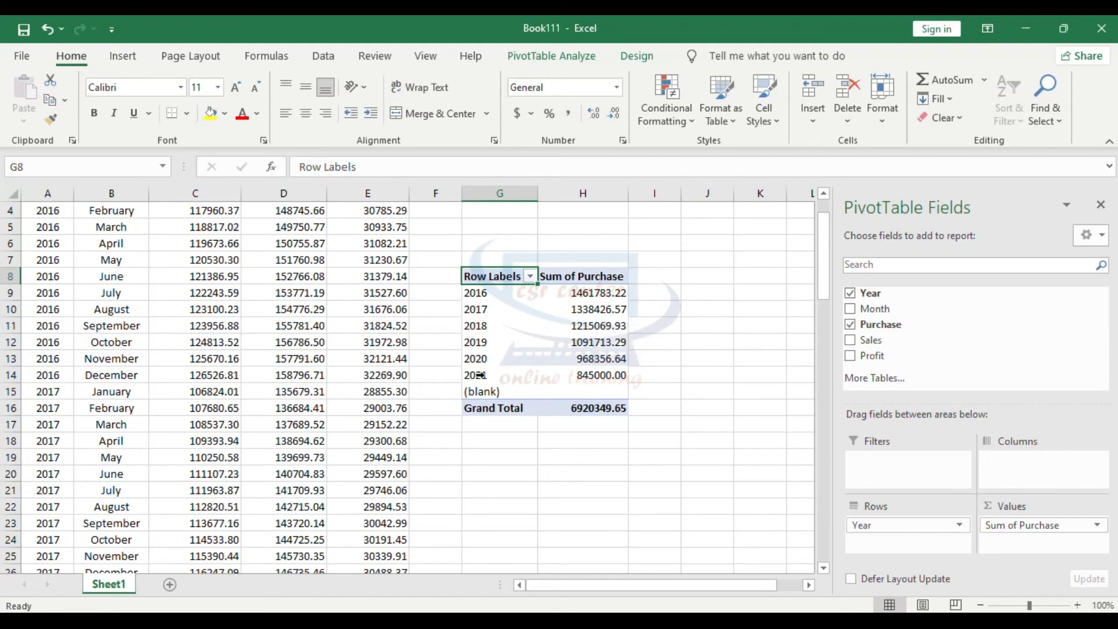
click(851, 324)
click(850, 340)
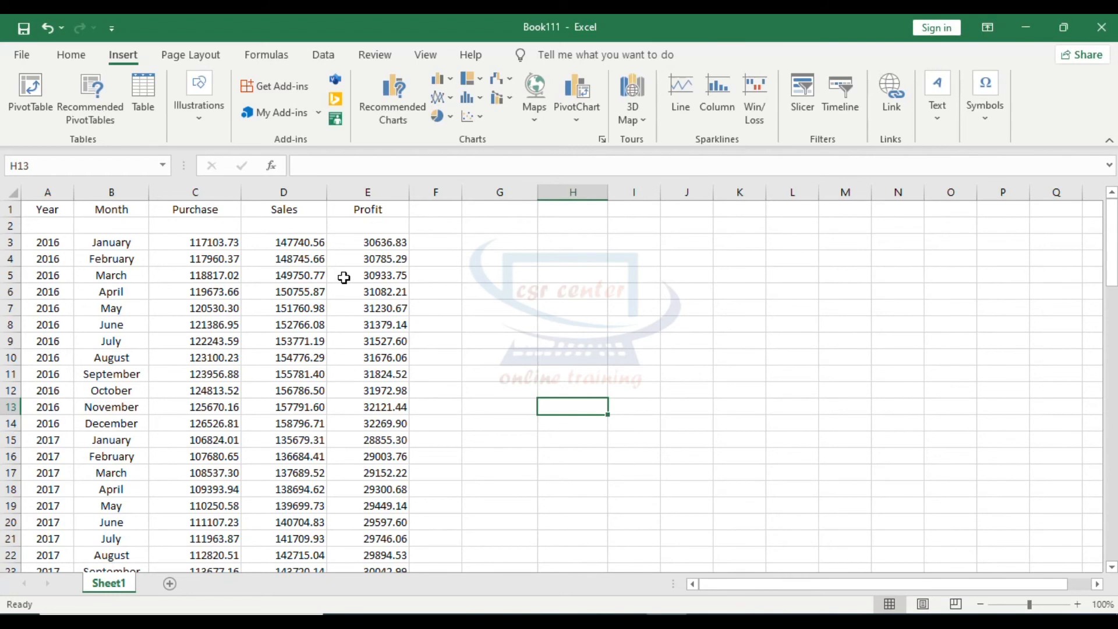
Step: Convert the monthly sales data in A1:E75, including the title row, into a table with the headers option left off
click(99, 245)
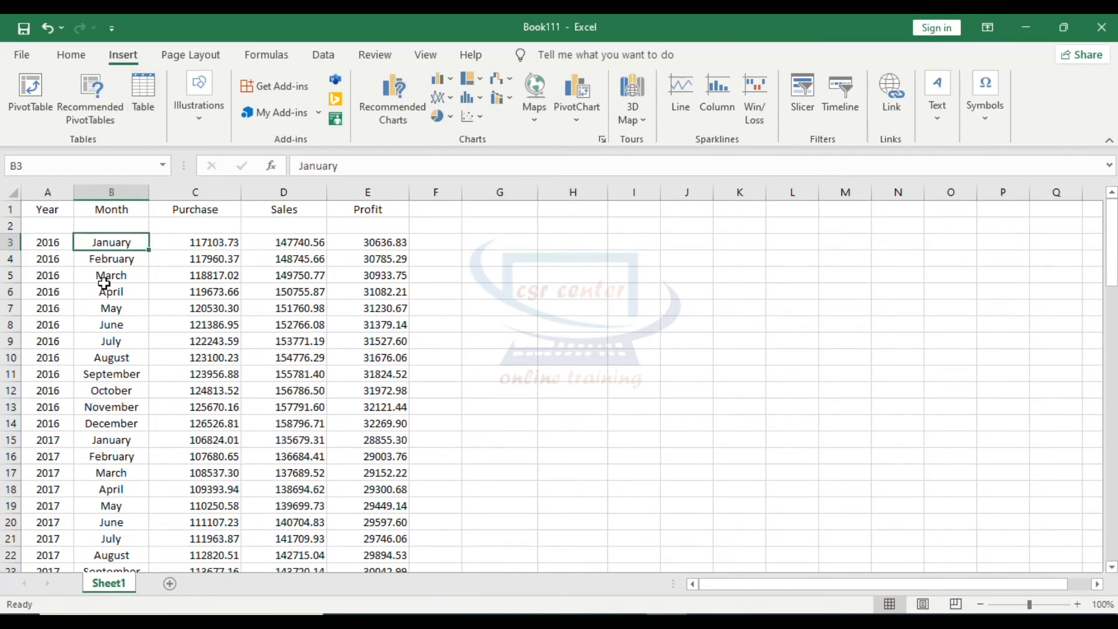
click(145, 96)
scroll(154, 313, up, 1)
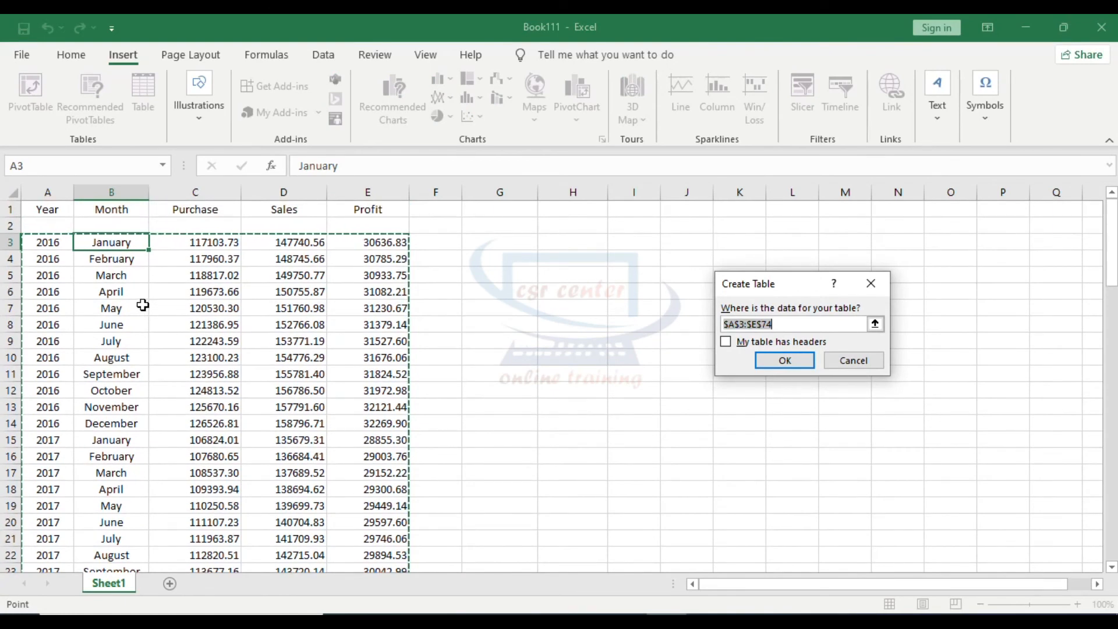
drag(47, 209, 374, 445)
click(781, 363)
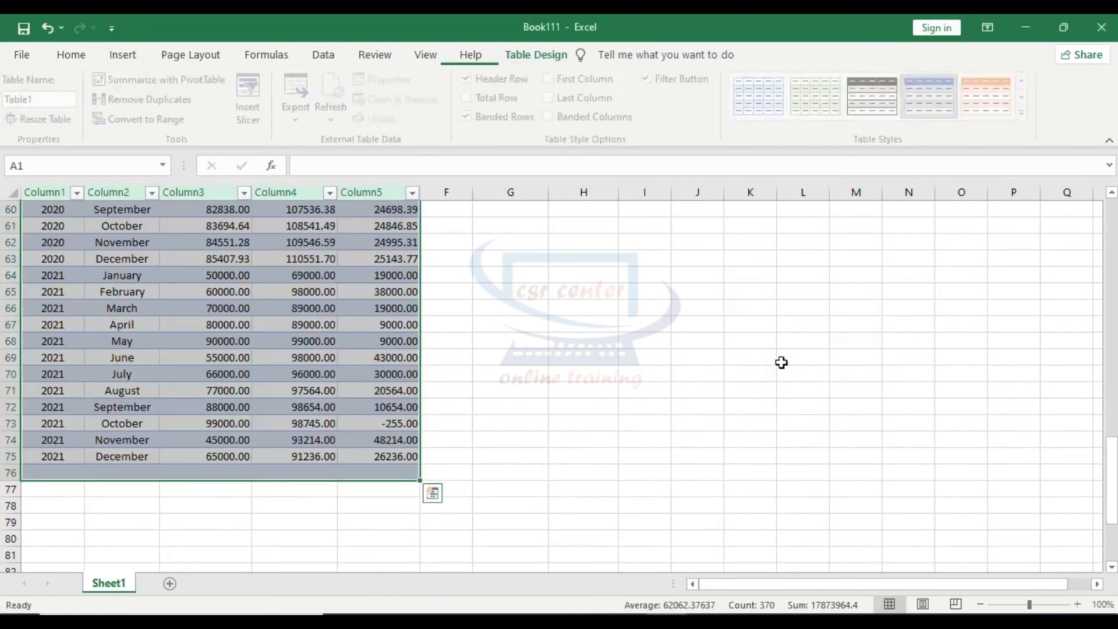
scroll(364, 417, up, 20)
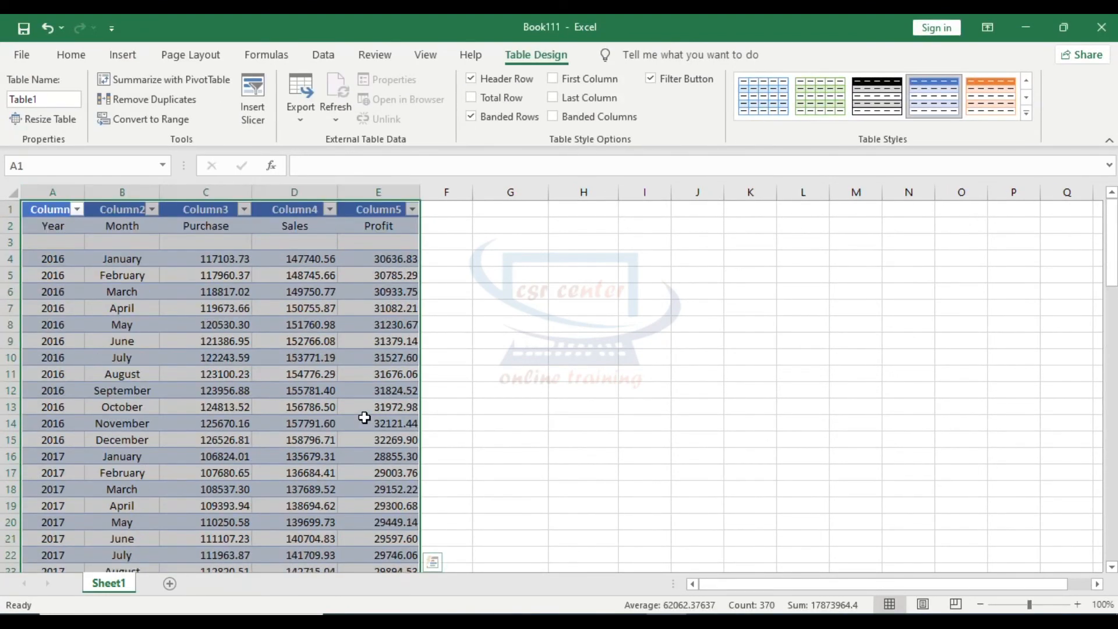
click(219, 372)
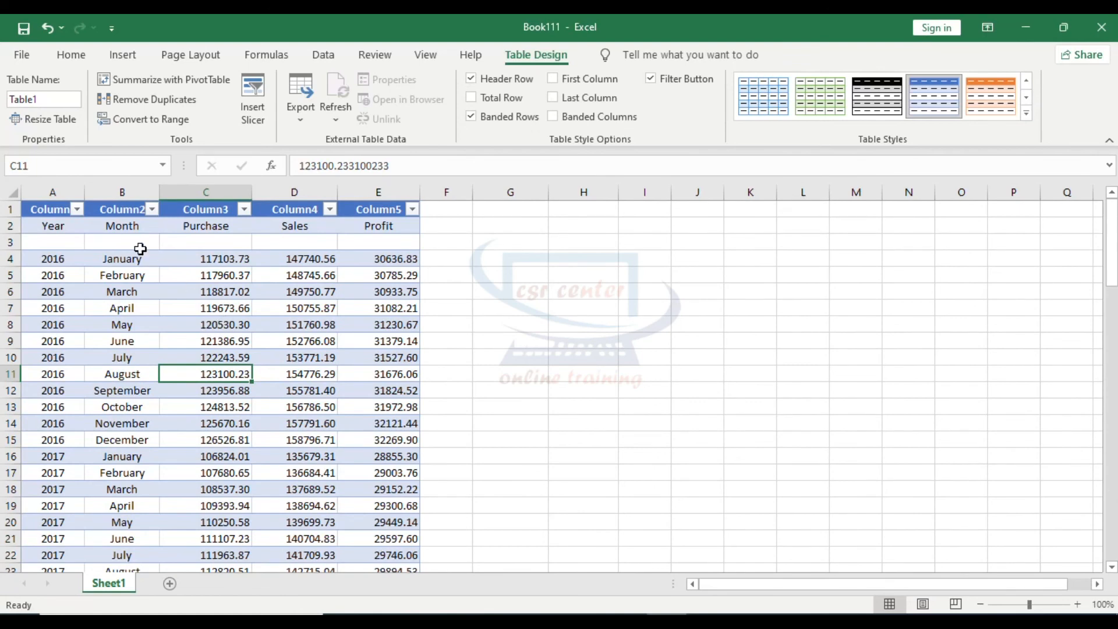
click(68, 54)
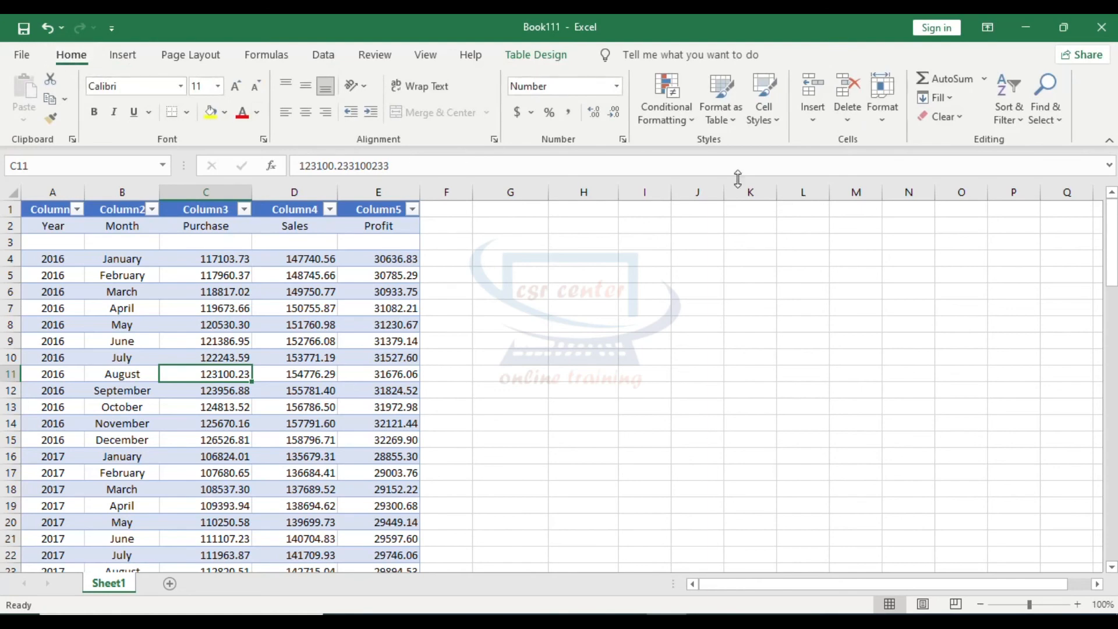
click(734, 121)
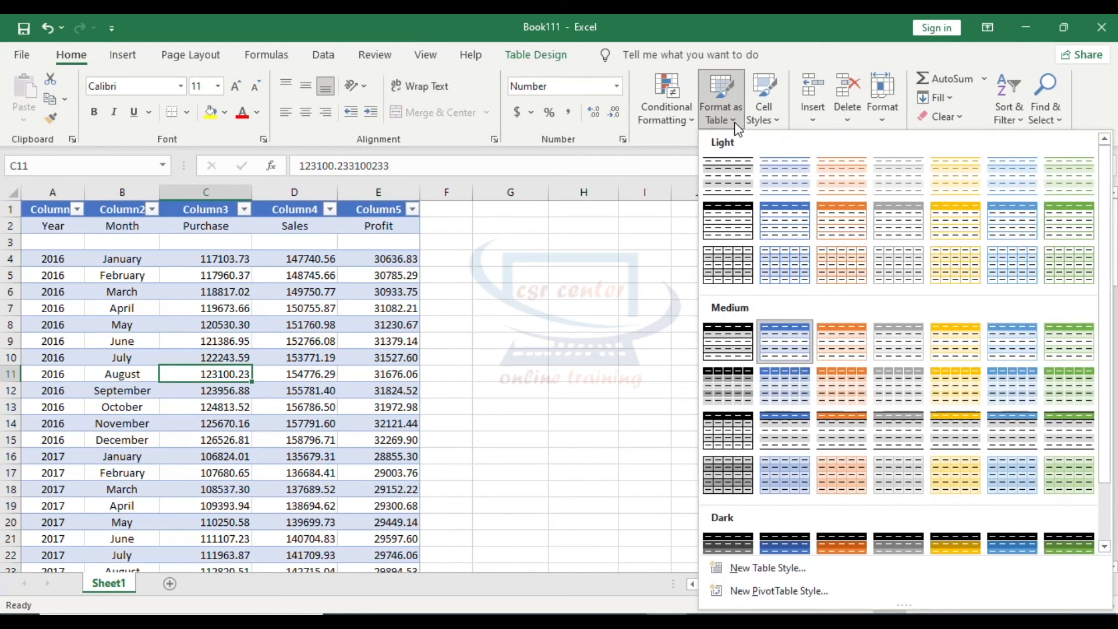
click(611, 257)
click(124, 57)
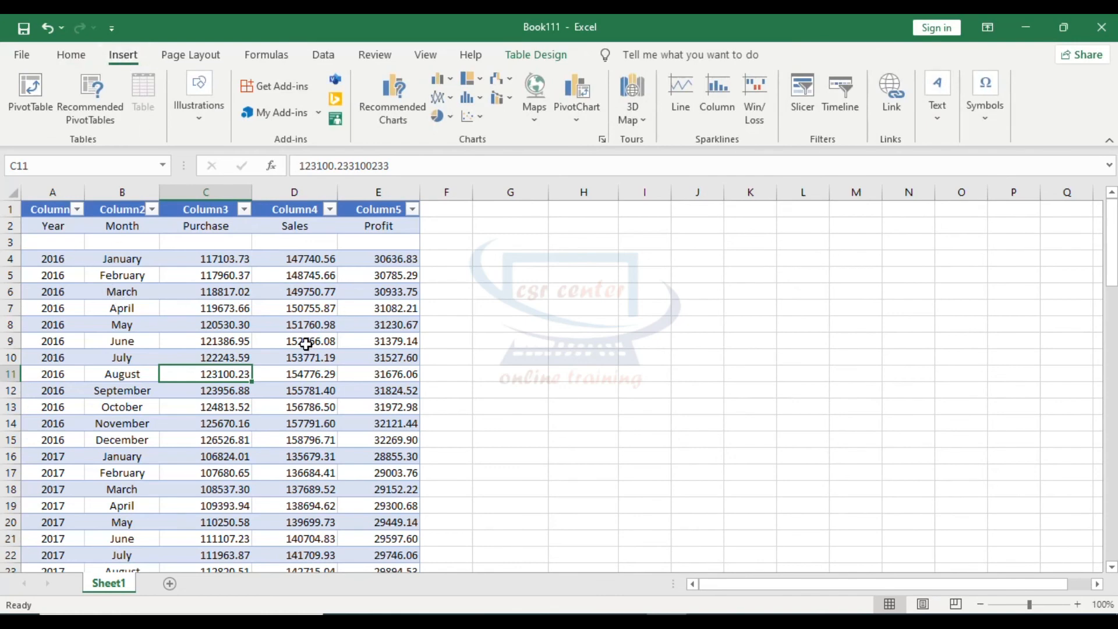
Step: Filter Column1 of the table to 2021, excluding 2016 through 2020 and keeping Year and blanks included
click(77, 209)
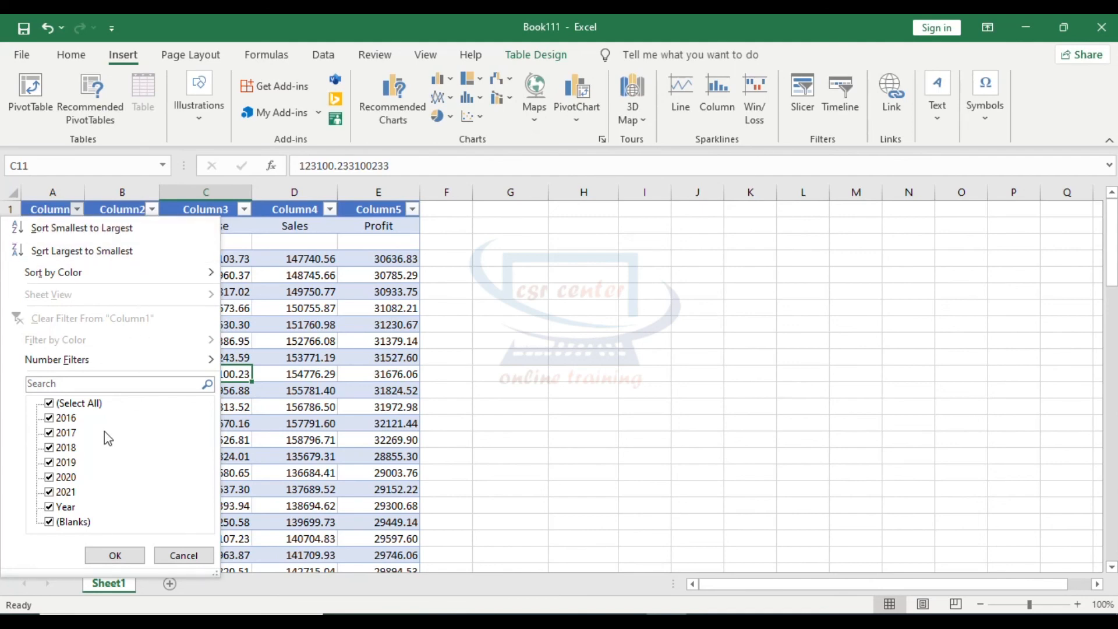
click(49, 432)
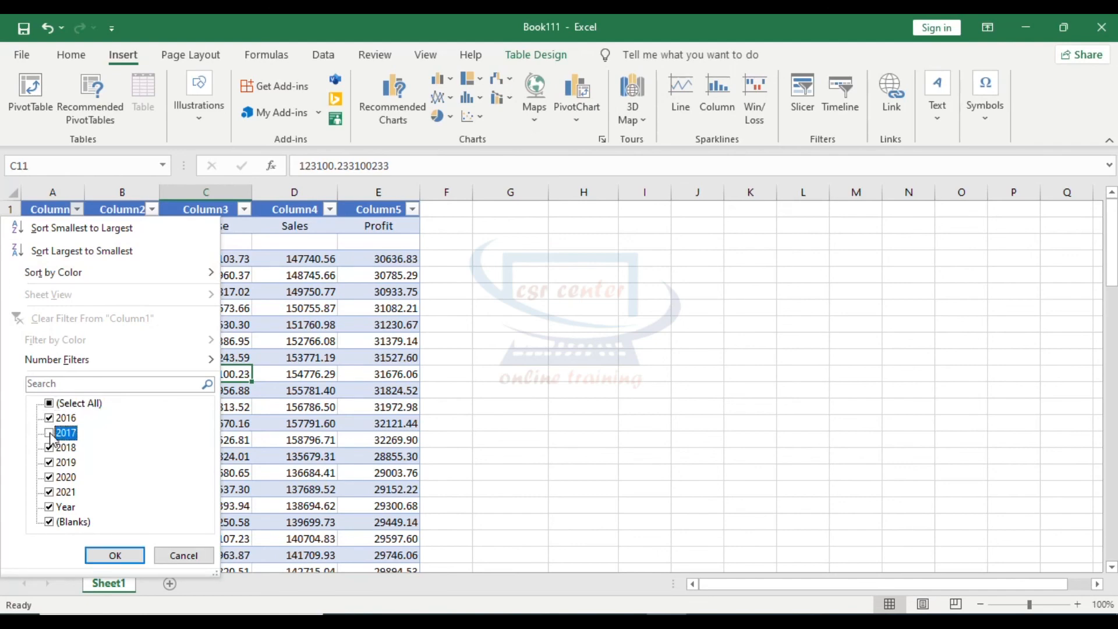
click(51, 448)
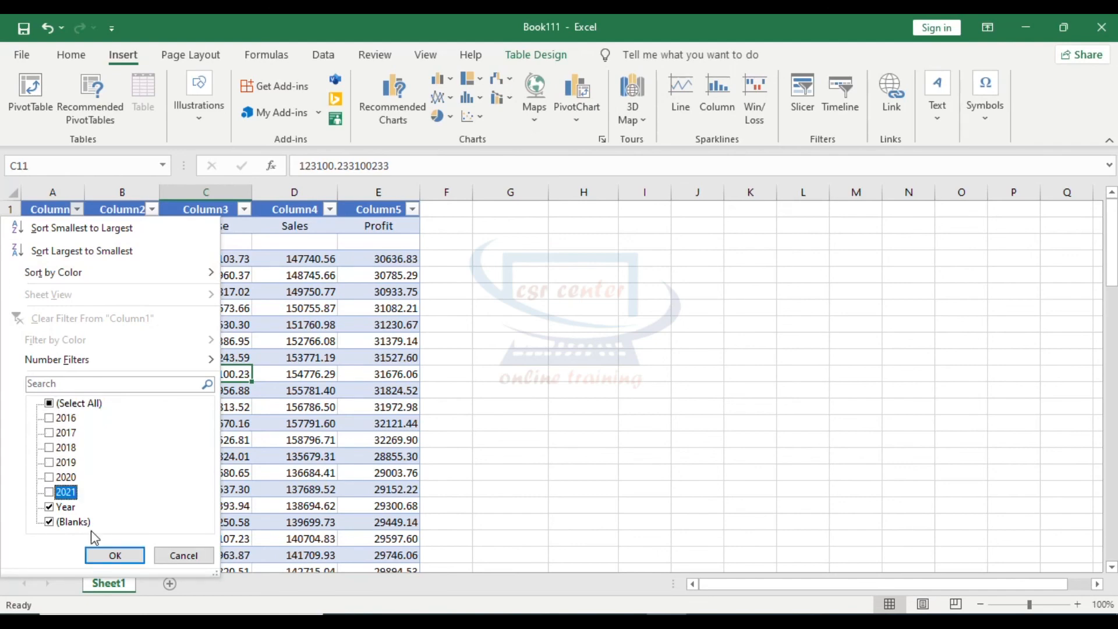
click(49, 493)
click(117, 556)
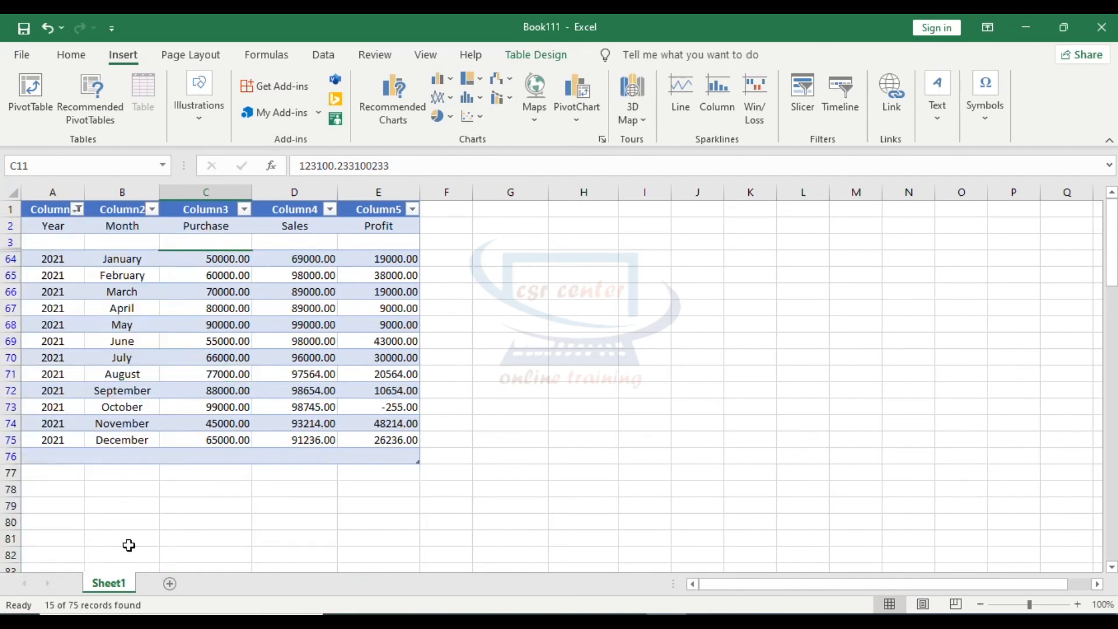
Step: Change the Column1 filter to include 2020 instead of 2021, keeping Year and blanks included
click(568, 374)
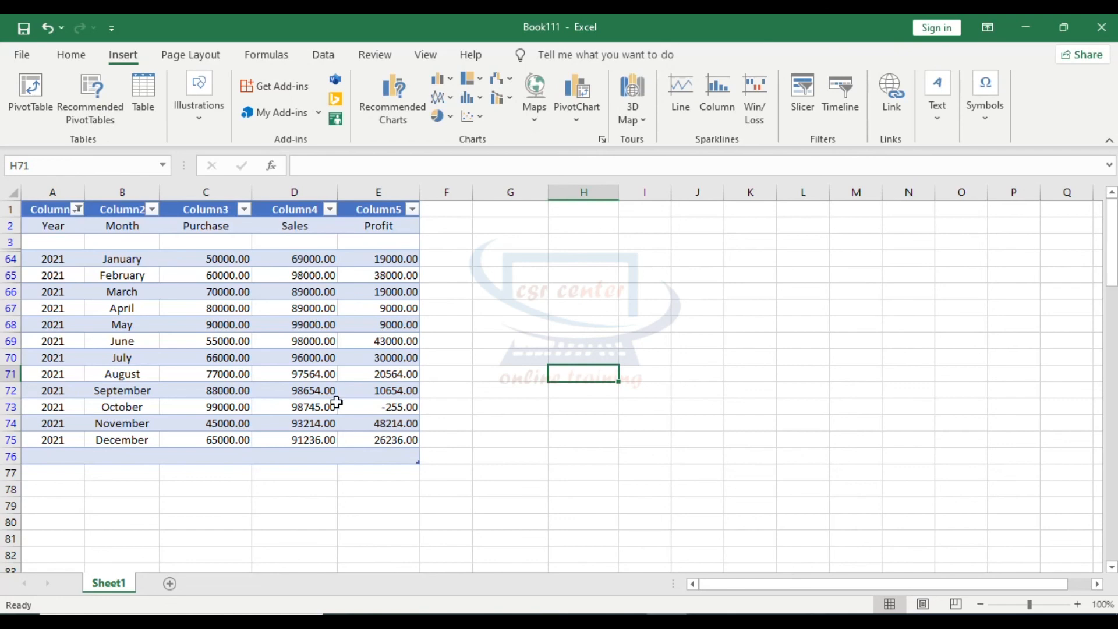
click(77, 209)
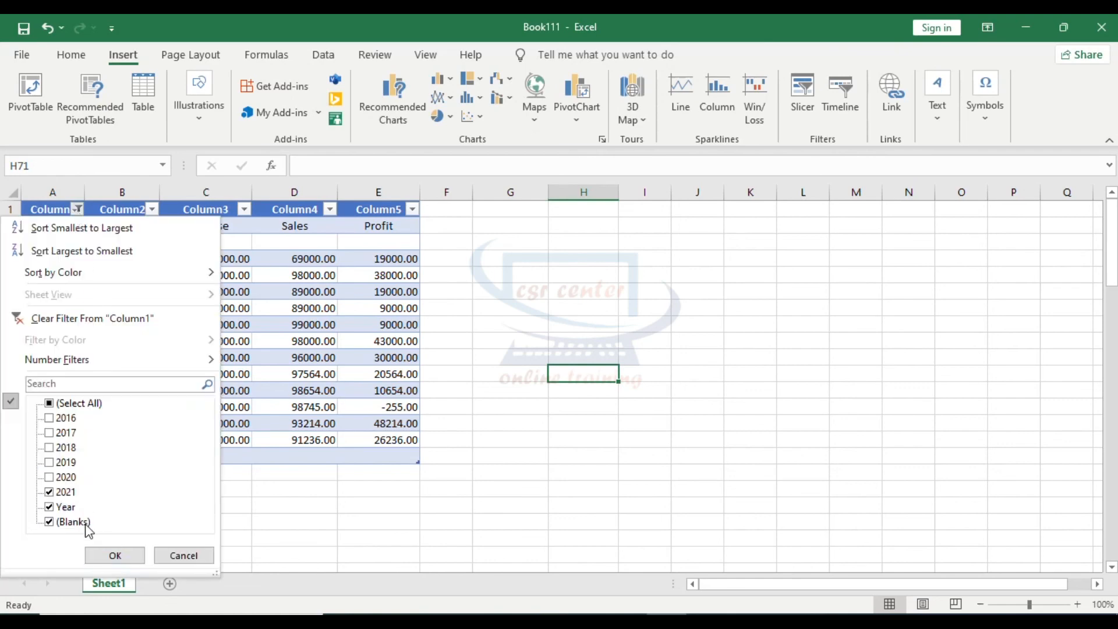
click(50, 478)
click(50, 492)
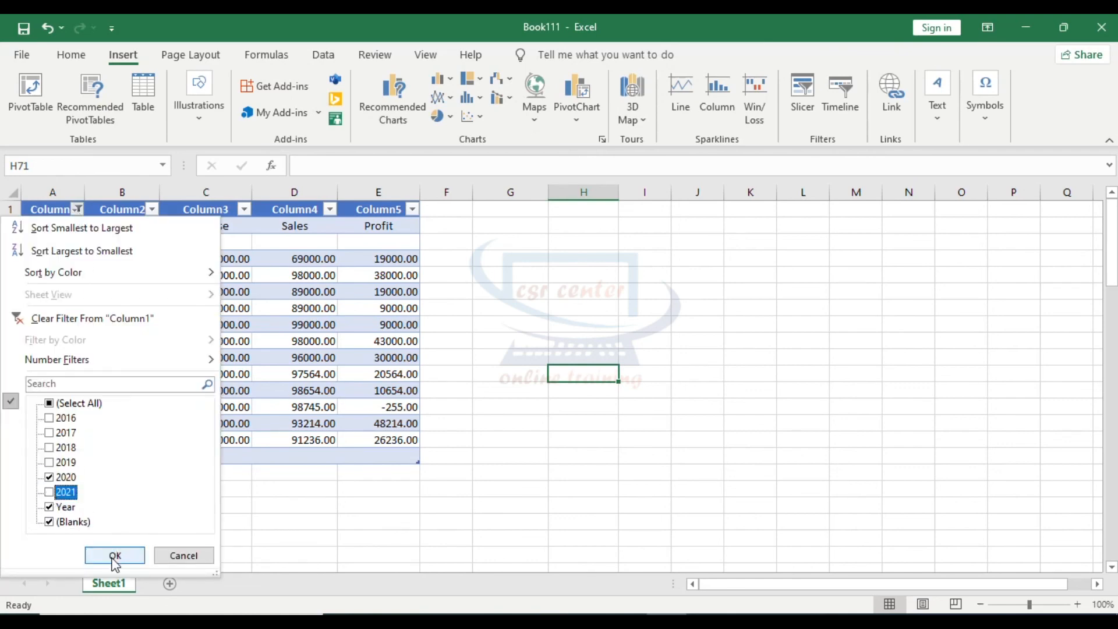
click(111, 556)
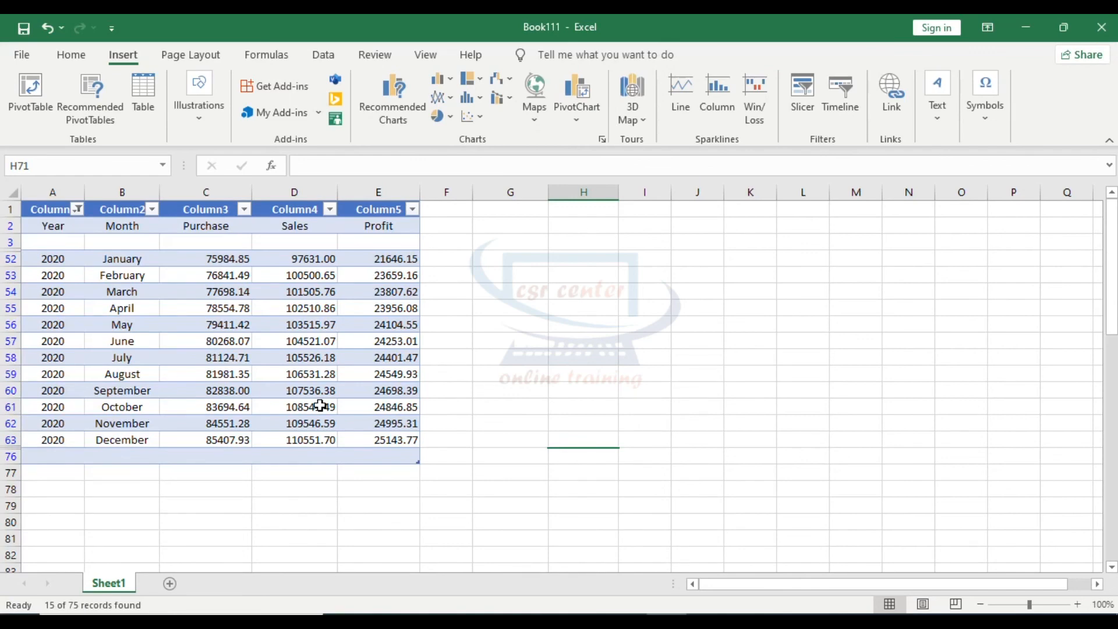
Step: Open the choices of illustrations that can be inserted into the sheet
click(199, 111)
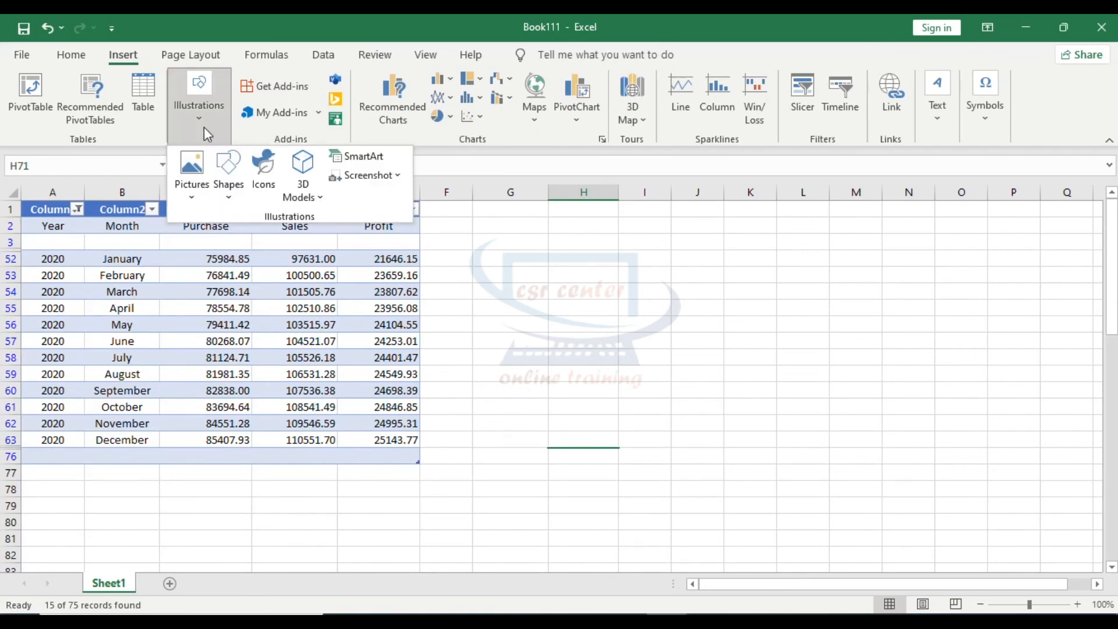